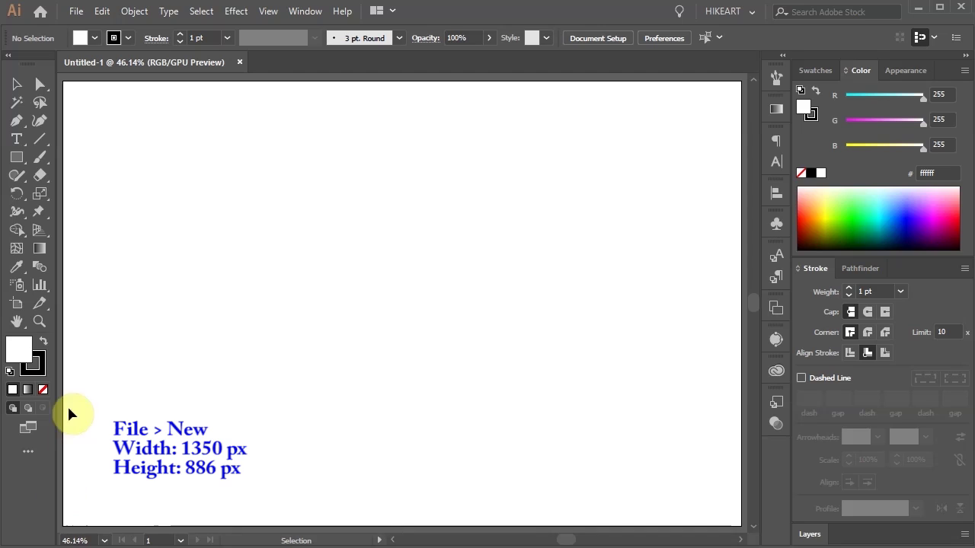
Step: Set the drawing colours to a black fill with no stroke
{"action": "left_click", "coordinate": [44, 342]}
{"action": "left_click", "coordinate": [43, 391]}
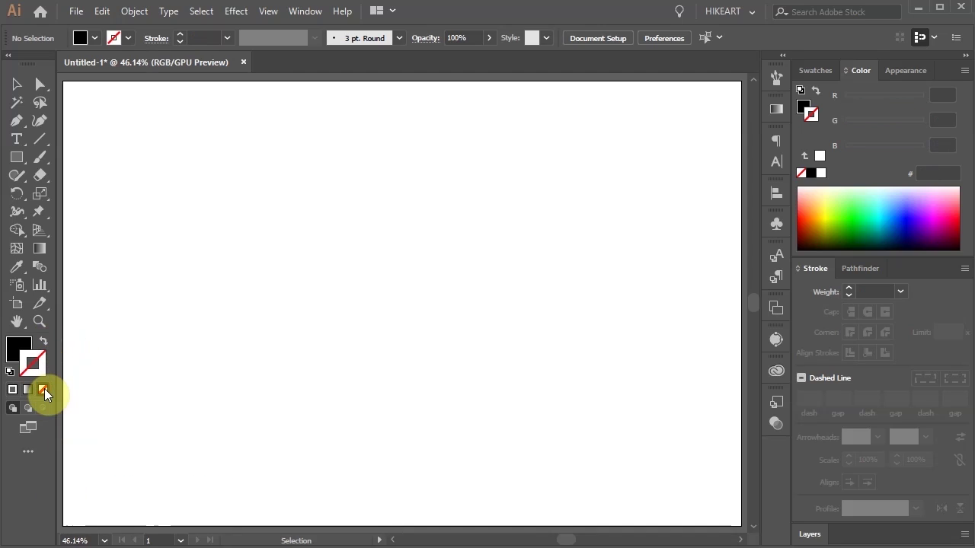
{"action": "left_click", "coordinate": [14, 348]}
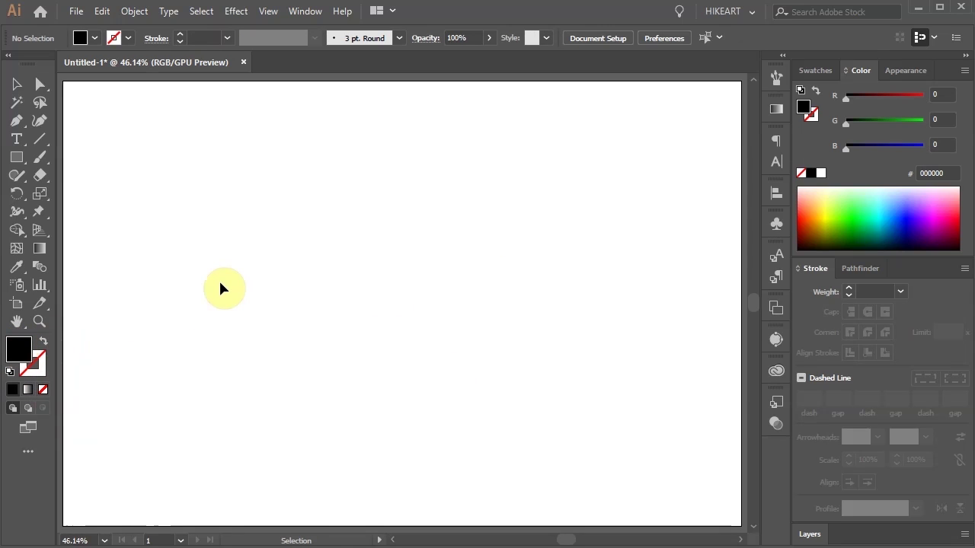
Step: Draw a wide black ellipse and convert its left and right anchors into sharp points
{"action": "key", "text": "l"}
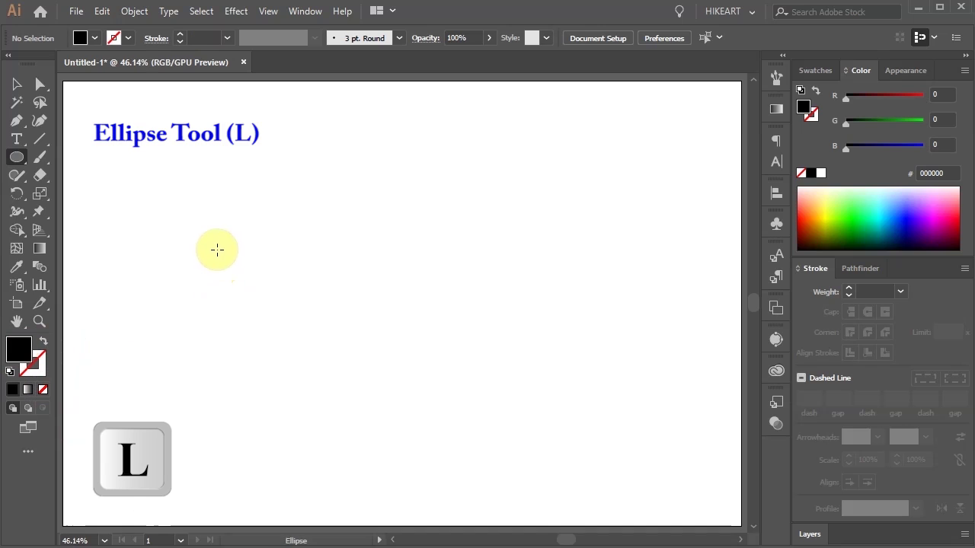
{"action": "left_click_drag", "start_coordinate": [216, 250], "coordinate": [524, 348]}
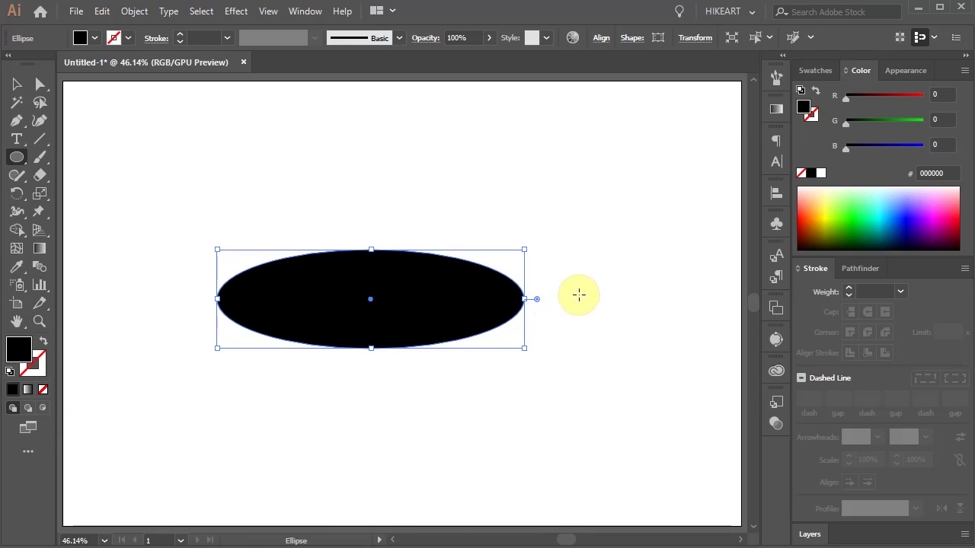
{"action": "key", "text": "shift+c"}
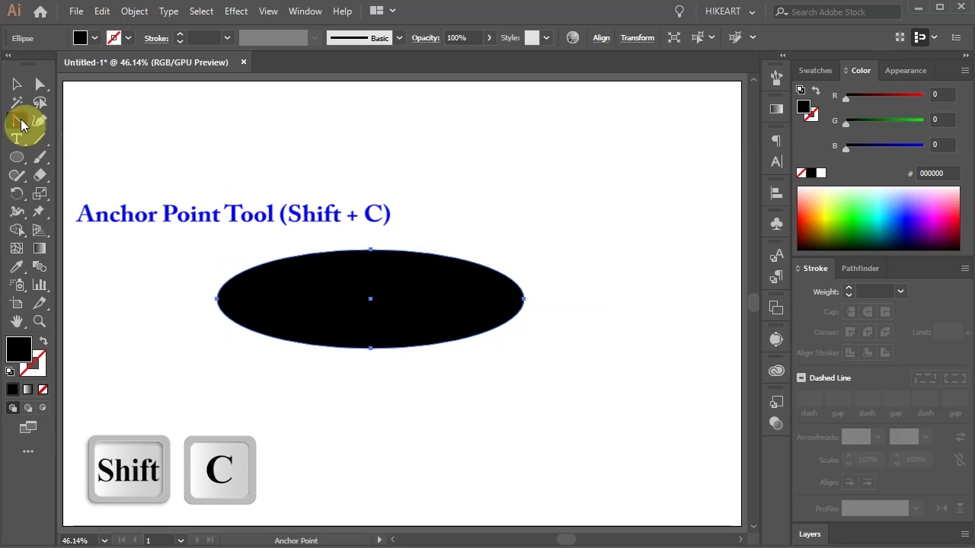
{"action": "left_click_drag", "start_coordinate": [19, 122], "coordinate": [80, 176]}
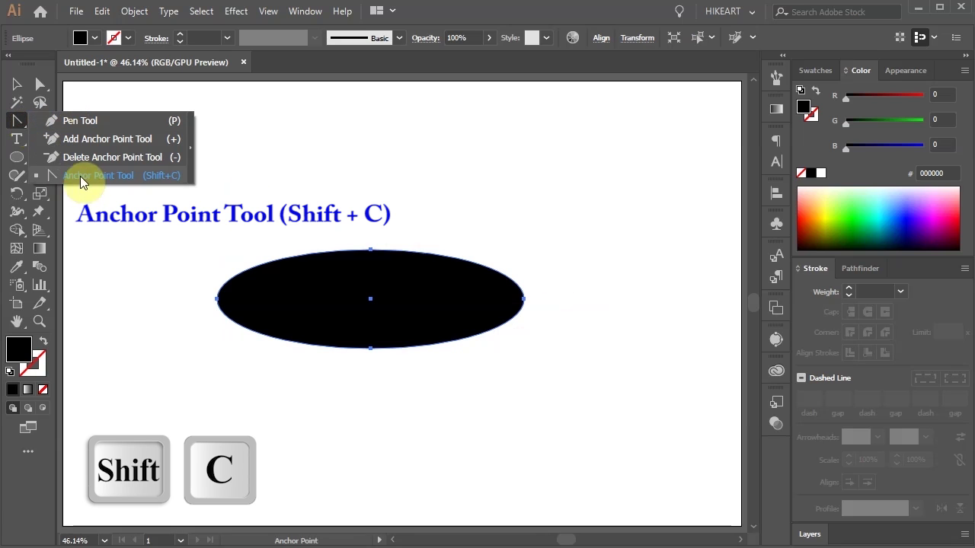
{"action": "left_click", "coordinate": [524, 300]}
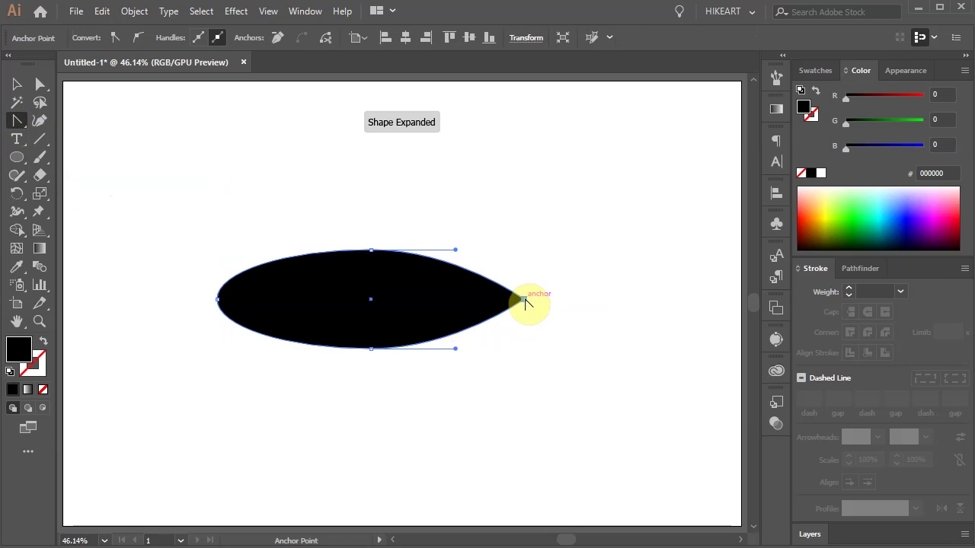
{"action": "left_click", "coordinate": [218, 300]}
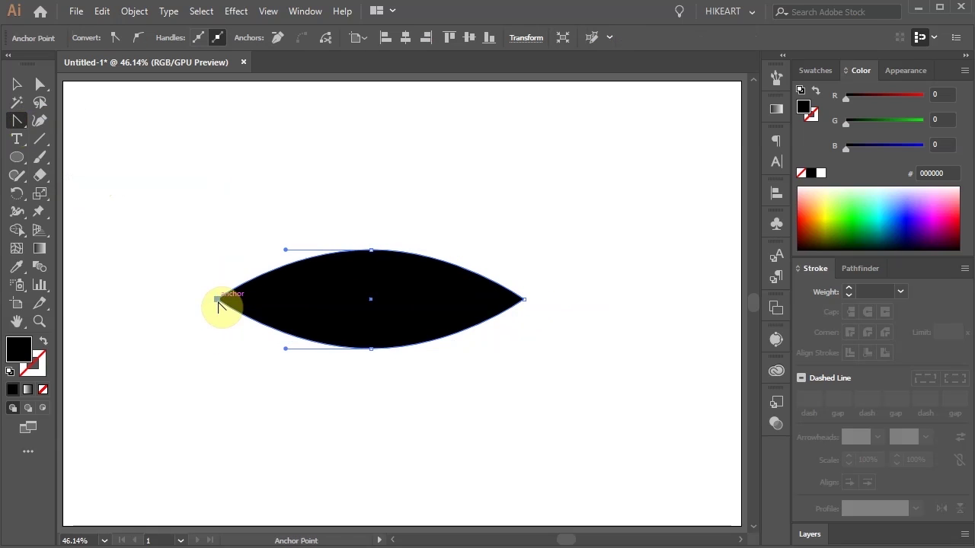
{"action": "key", "text": "plus"}
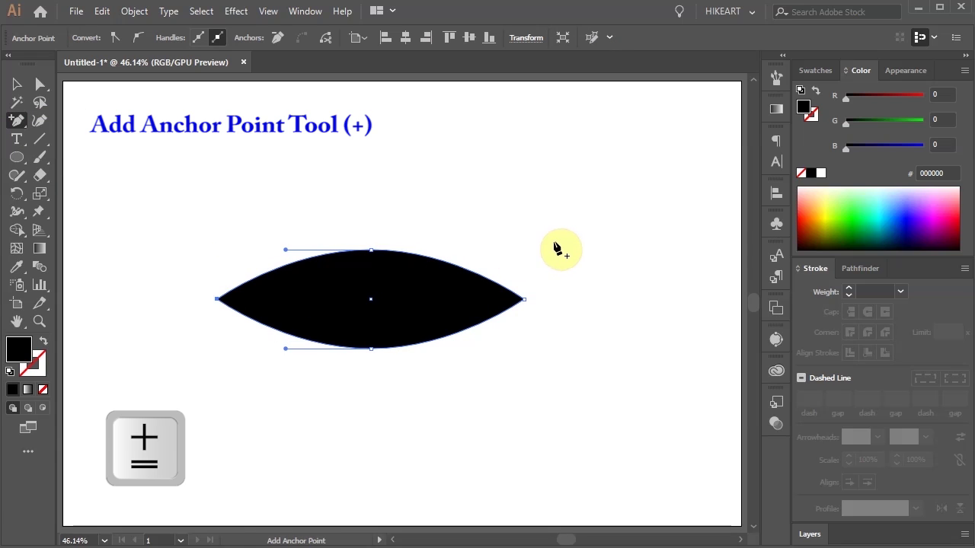
Step: Add an anchor on the leaf's upper-right edge and pull it inward to curve the tip
{"action": "left_click", "coordinate": [492, 280]}
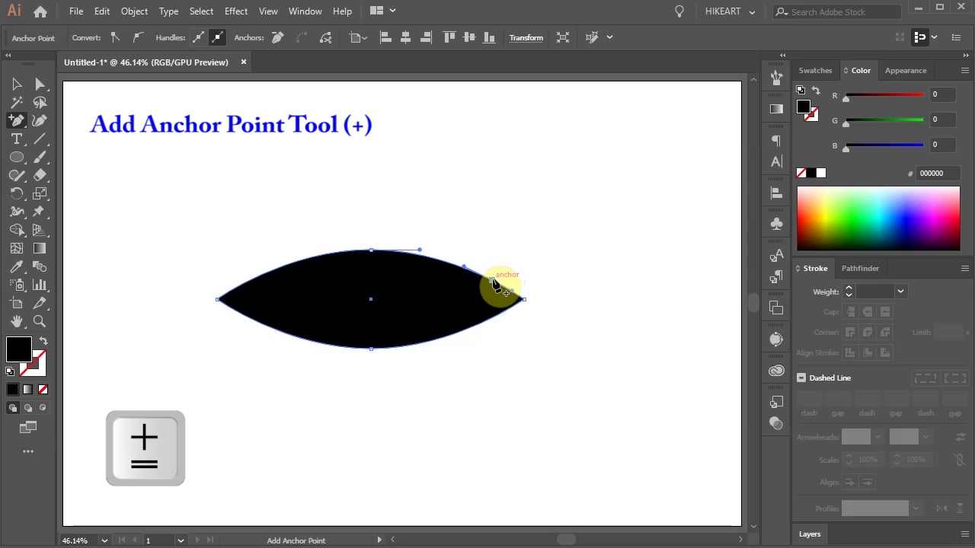
{"action": "key", "text": "a"}
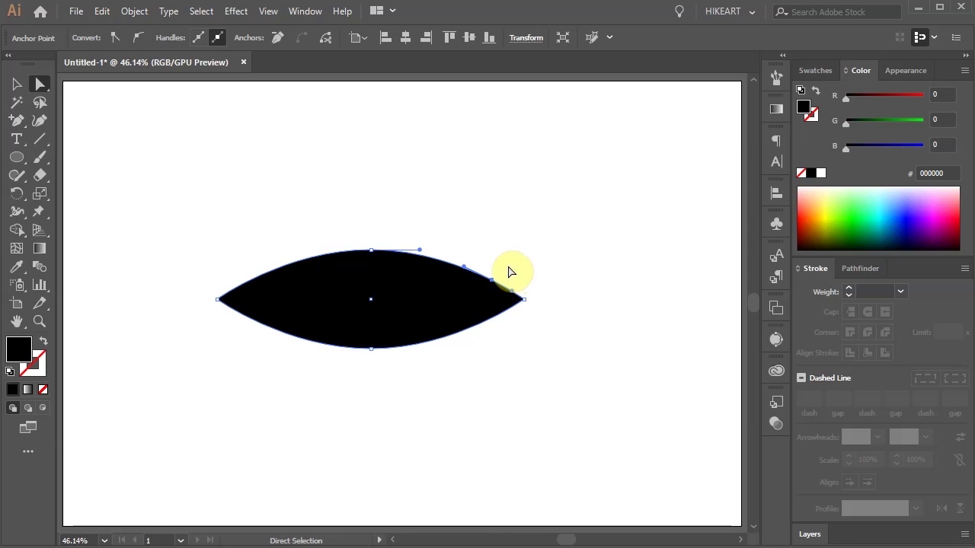
{"action": "left_click_drag", "start_coordinate": [492, 281], "coordinate": [468, 291]}
Step: Squash the whole leaf and scale it down to about 193 × 56 px
{"action": "left_click", "coordinate": [354, 353]}
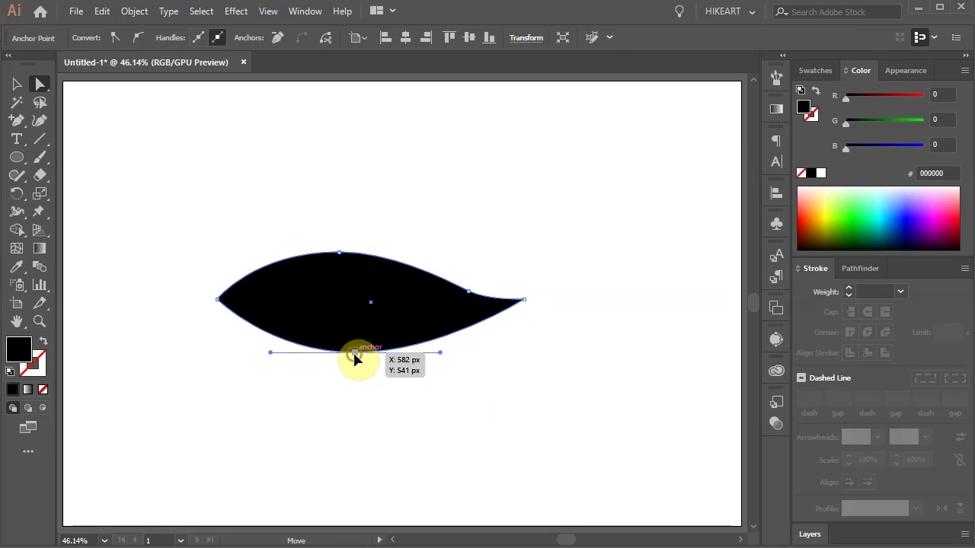
{"action": "key", "text": "ctrl+a"}
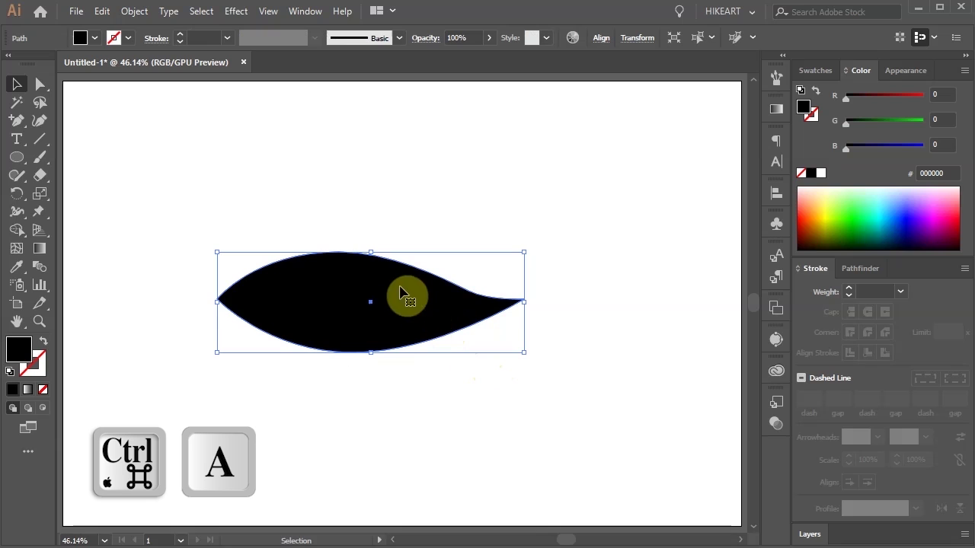
{"action": "left_click_drag", "start_coordinate": [373, 253], "coordinate": [374, 265]}
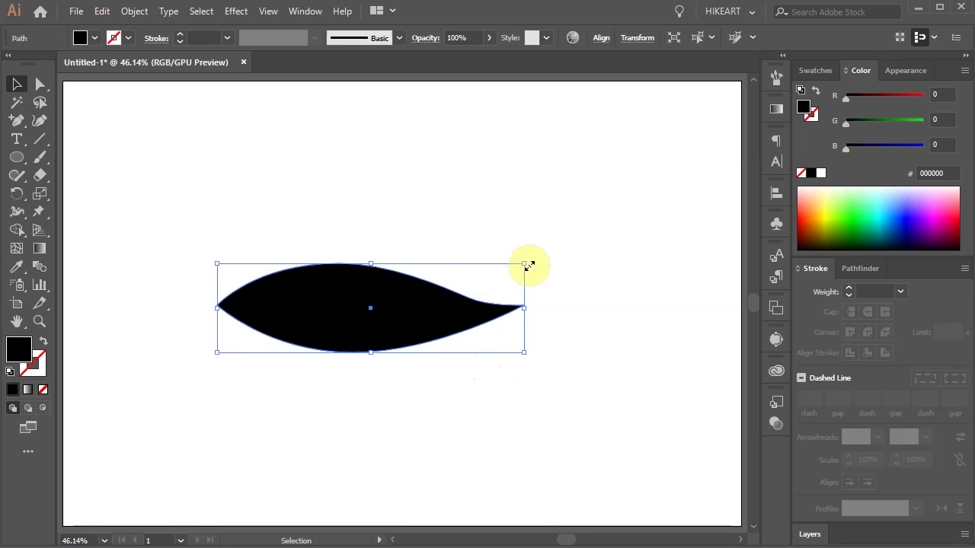
{"action": "left_click_drag", "start_coordinate": [525, 264], "coordinate": [342, 326]}
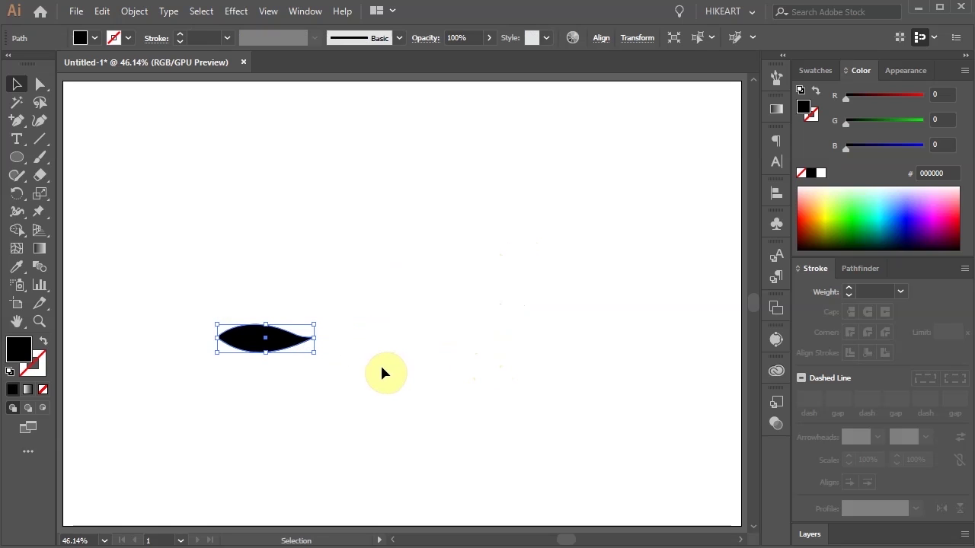
{"action": "left_click", "coordinate": [399, 330]}
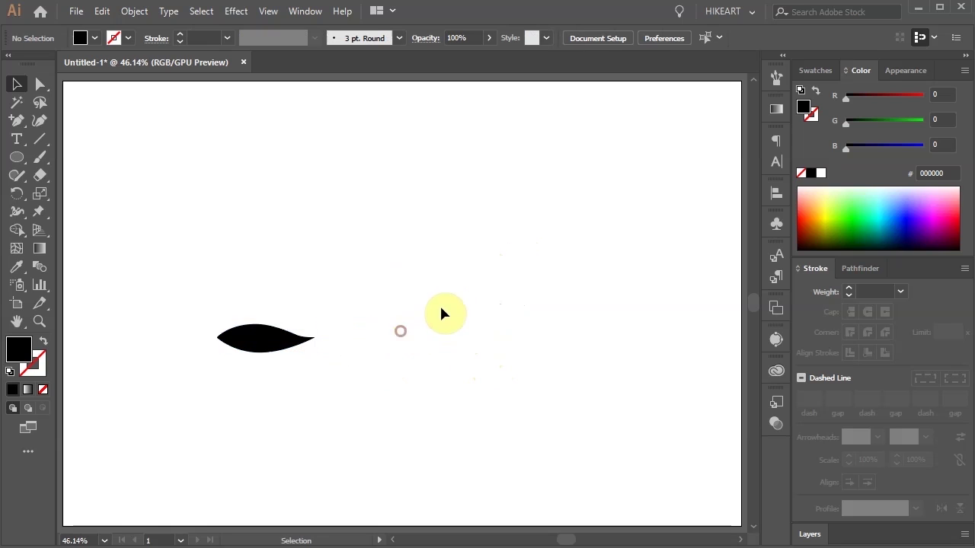
Step: Draw a long horizontal line above the leaf with a thick black stroke
{"action": "left_click", "coordinate": [45, 342]}
{"action": "left_click", "coordinate": [39, 361]}
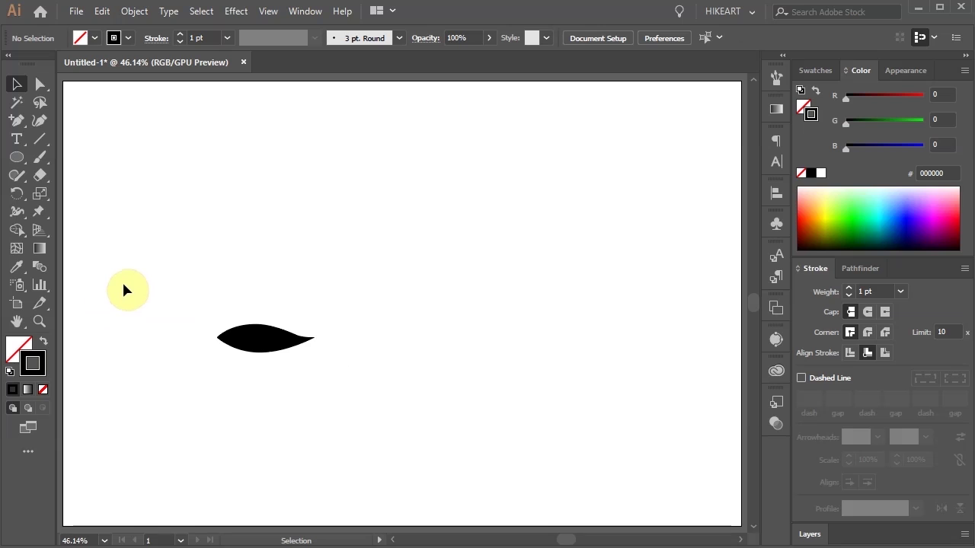
{"action": "key", "text": "p"}
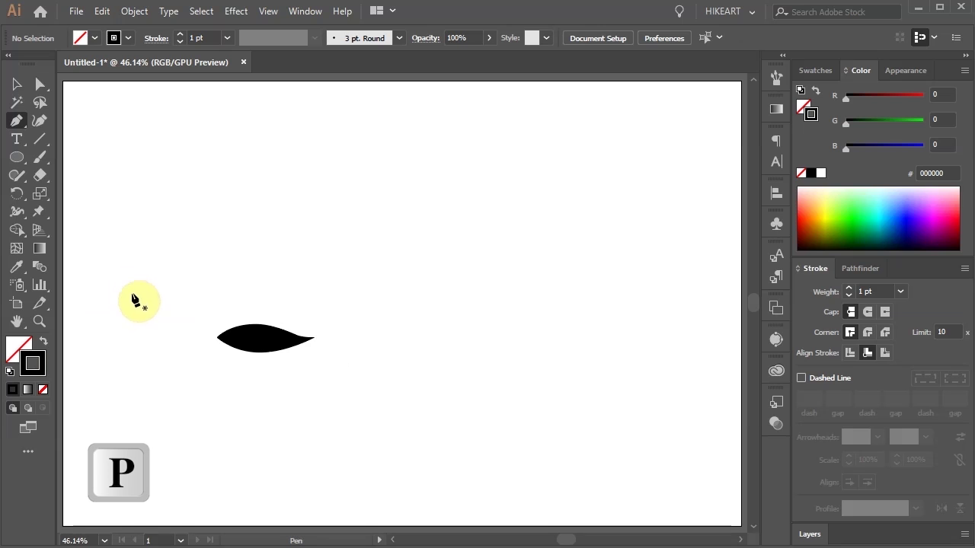
{"action": "left_click", "coordinate": [84, 295]}
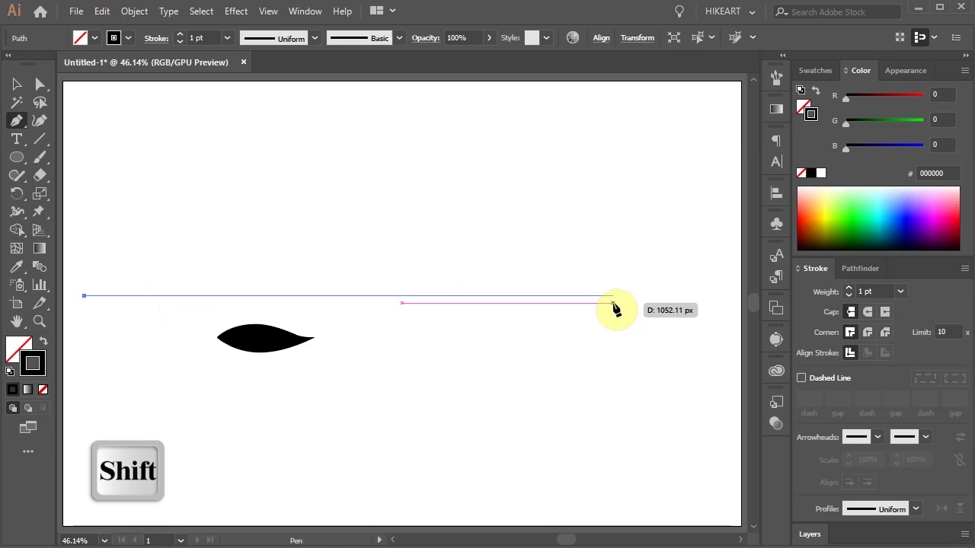
{"action": "left_click", "coordinate": [601, 296]}
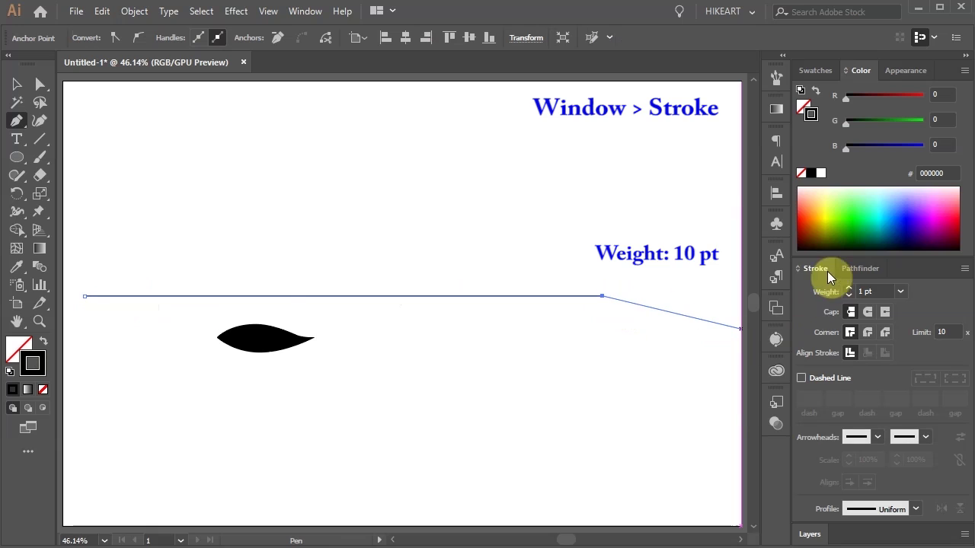
{"action": "left_click", "coordinate": [849, 287]}
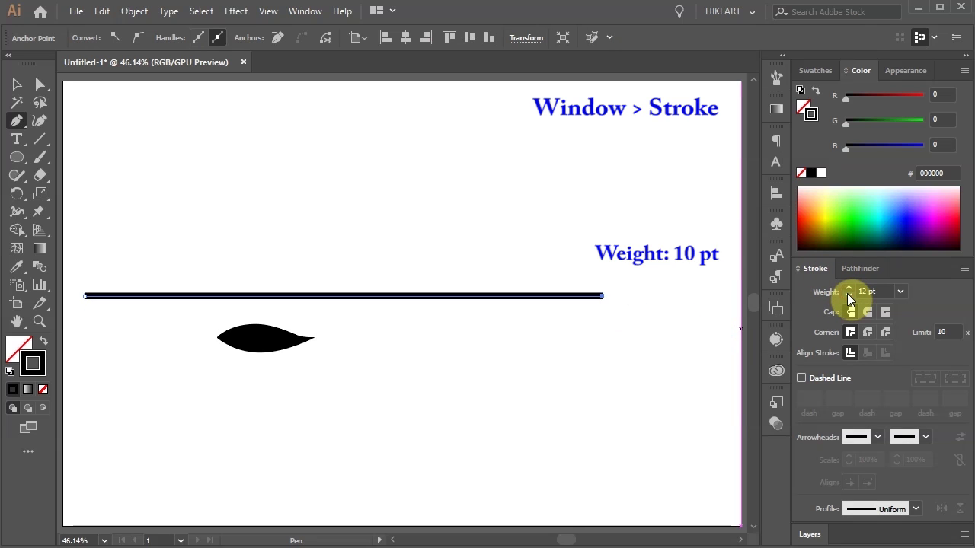
{"action": "left_click", "coordinate": [627, 348], "text": "ctrl"}
Step: Rotate the leaf diagonally and place it beneath the left end of the stem
{"action": "left_click", "coordinate": [263, 342], "text": "ctrl"}
{"action": "key", "text": "v"}
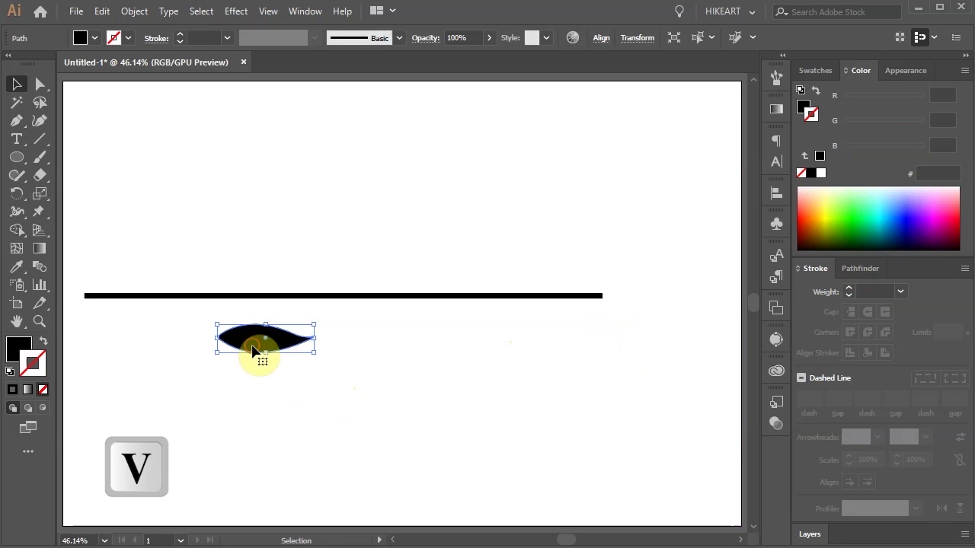
{"action": "left_click_drag", "start_coordinate": [320, 359], "coordinate": [297, 398]}
{"action": "left_click_drag", "start_coordinate": [233, 337], "coordinate": [198, 326]}
{"action": "key", "text": "ctrl+z"}
{"action": "key", "text": "ctrl+0"}
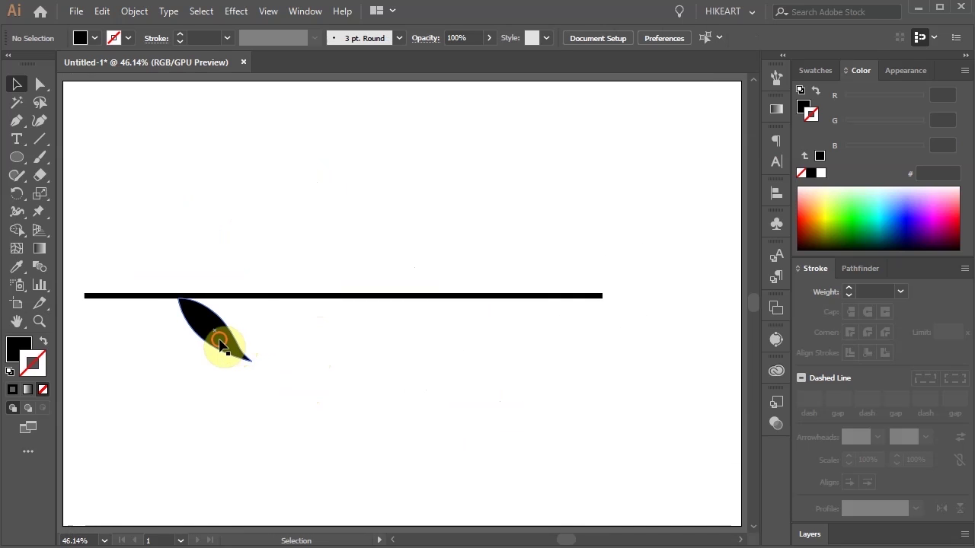
{"action": "left_click", "coordinate": [220, 342]}
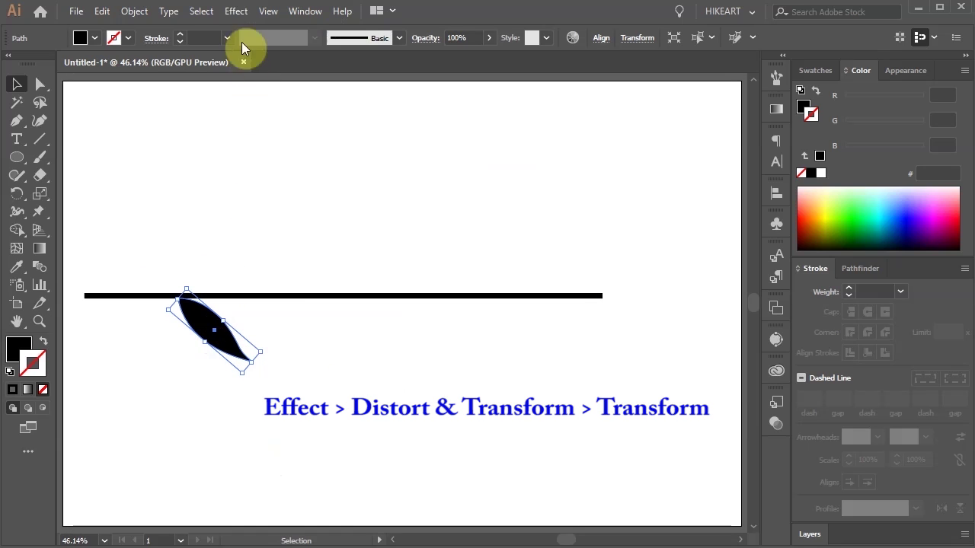
Step: Add a Transform effect to the leaf with 16 copies moved 52 px horizontally, previewed live
{"action": "left_click", "coordinate": [236, 11]}
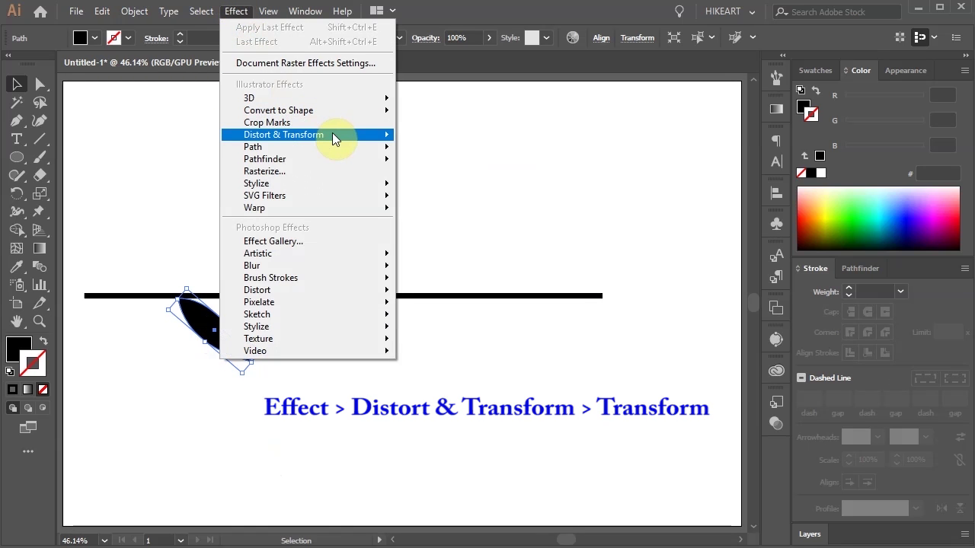
{"action": "mouse_move", "coordinate": [332, 134]}
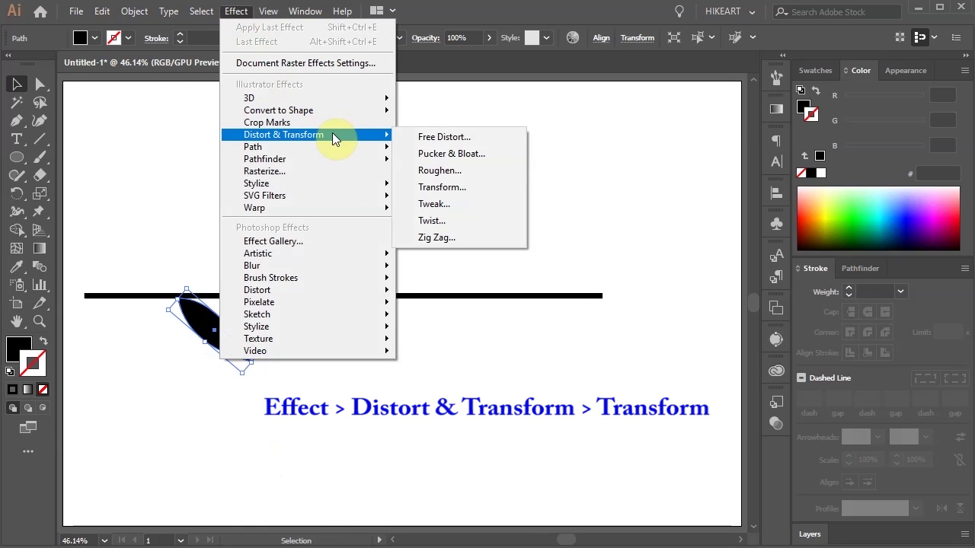
{"action": "left_click", "coordinate": [488, 189]}
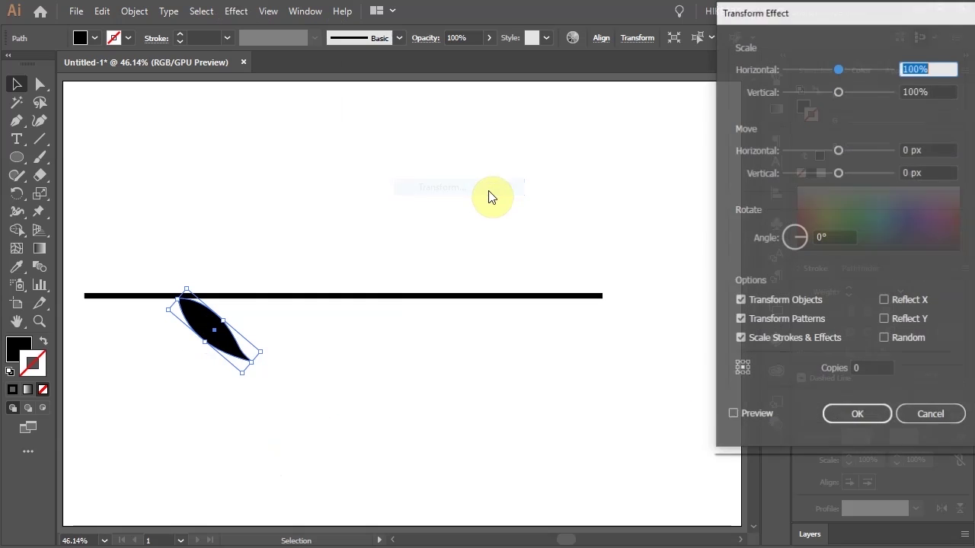
{"action": "left_click", "coordinate": [729, 414]}
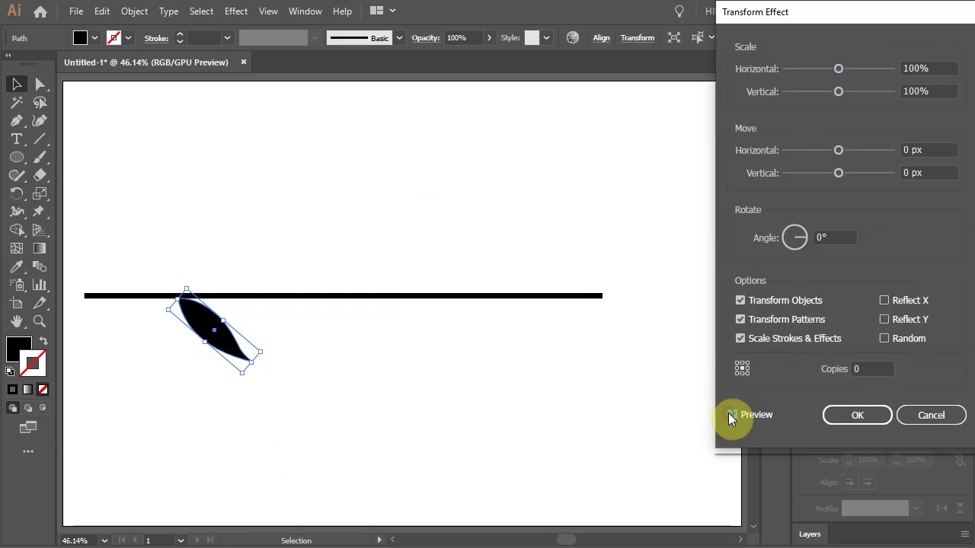
{"action": "double_click", "coordinate": [876, 368]}
{"action": "type", "text": "16"}
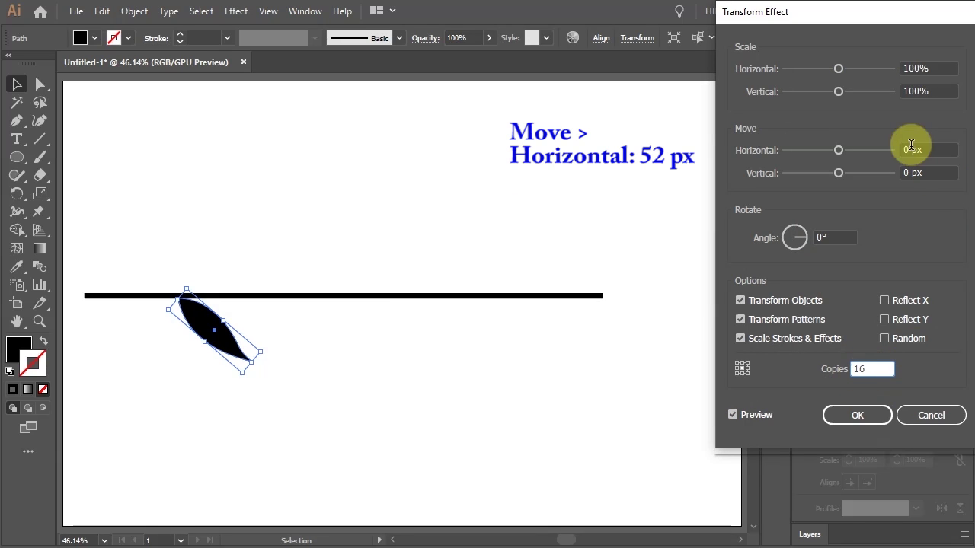
{"action": "double_click", "coordinate": [905, 149]}
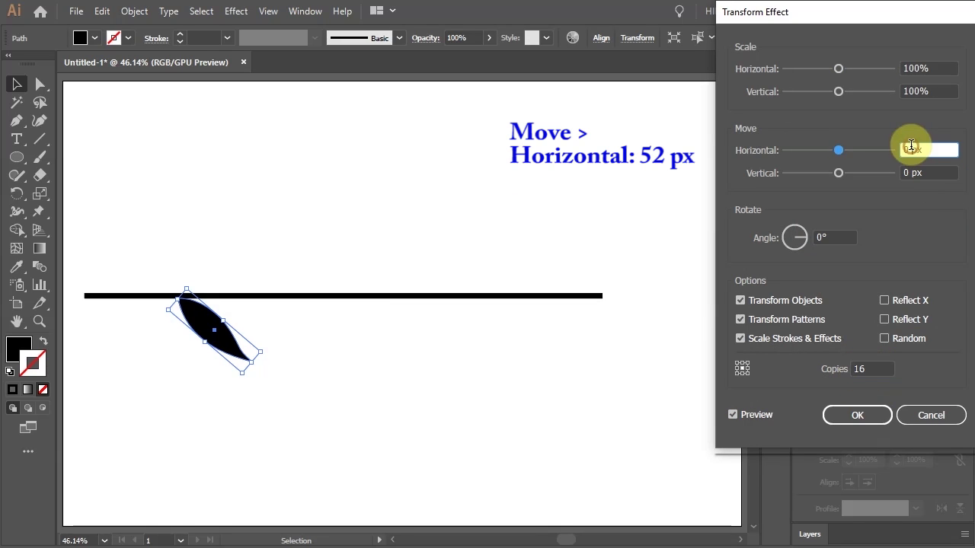
{"action": "key", "text": "Up"}
{"action": "key", "text": "Up"}
{"action": "key", "text": "Up"}
{"action": "key", "text": "Up"}
{"action": "key", "text": "Up"}
{"action": "key", "text": "Up"}
{"action": "key", "text": "Up"}
{"action": "key", "text": "Up"}
{"action": "key", "text": "Up"}
{"action": "key", "text": "Up"}
{"action": "key", "text": "Up"}
{"action": "key", "text": "Up"}
{"action": "key", "text": "Up"}
{"action": "key", "text": "Up"}
{"action": "key", "text": "Up"}
{"action": "key", "text": "Up"}
{"action": "key", "text": "Up"}
{"action": "key", "text": "Up"}
{"action": "key", "text": "Up"}
{"action": "key", "text": "Up"}
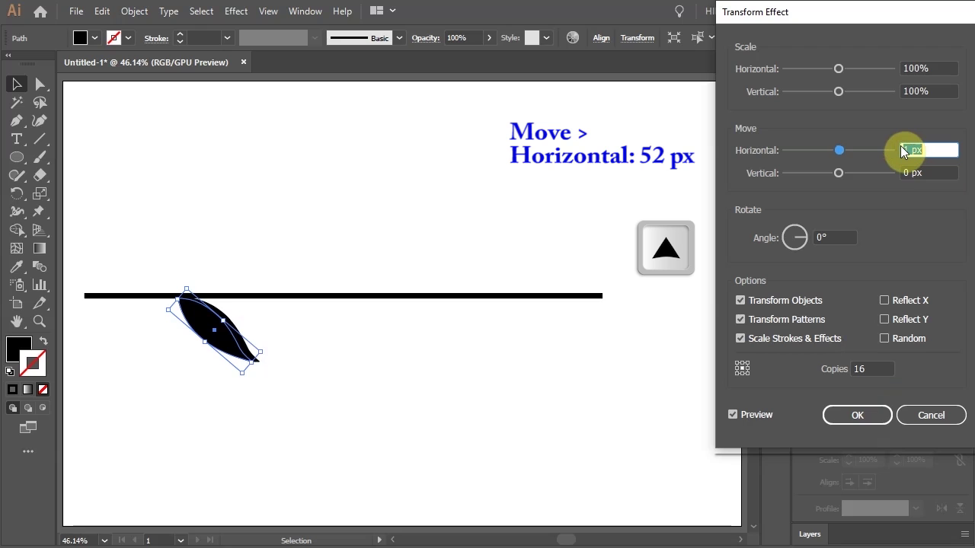
{"action": "key", "text": "Up"}
{"action": "key", "text": "Up"}
{"action": "key", "text": "Up"}
{"action": "key", "text": "Up"}
{"action": "key", "text": "Up"}
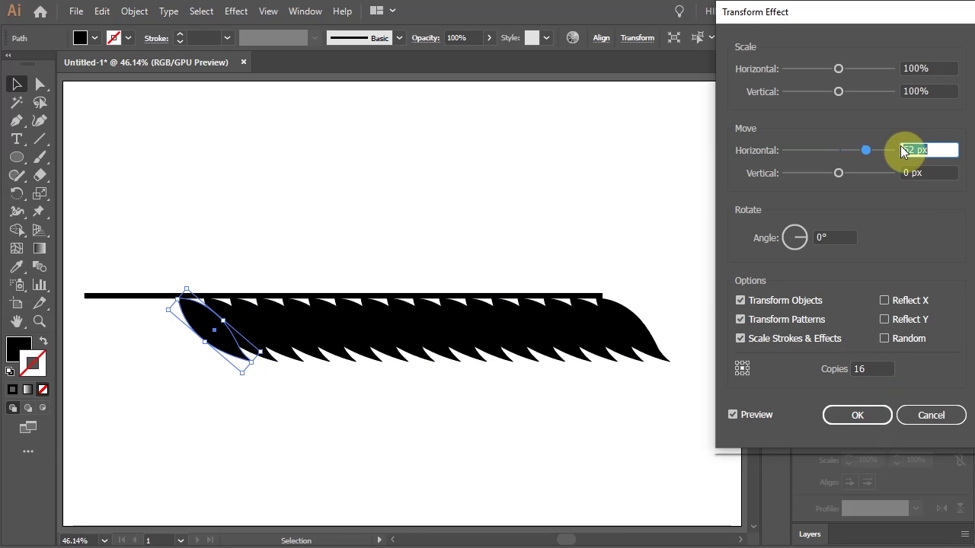
Step: Enable Reflect Y, set Move Vertical to -137 px and Scale Vertical to 98%, and apply
{"action": "left_click", "coordinate": [830, 415]}
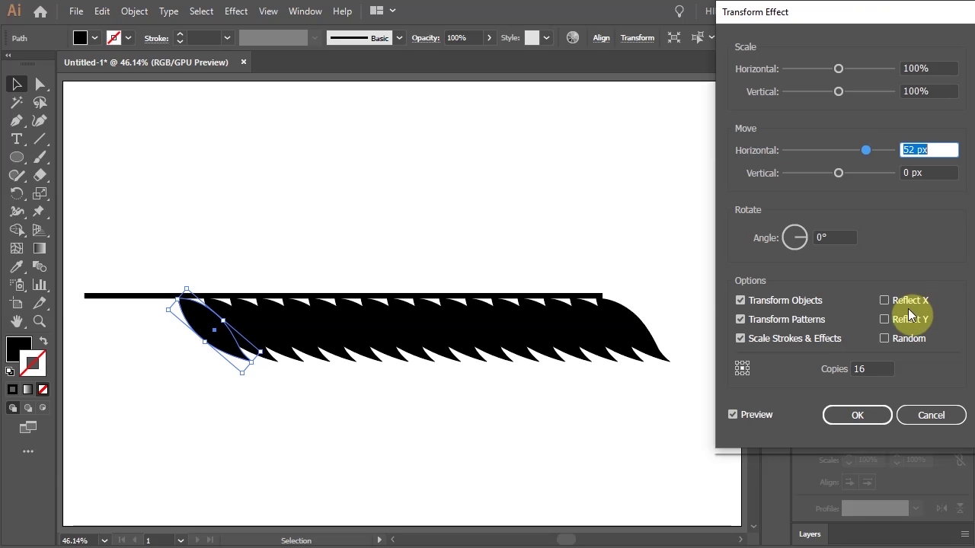
{"action": "left_click", "coordinate": [882, 319]}
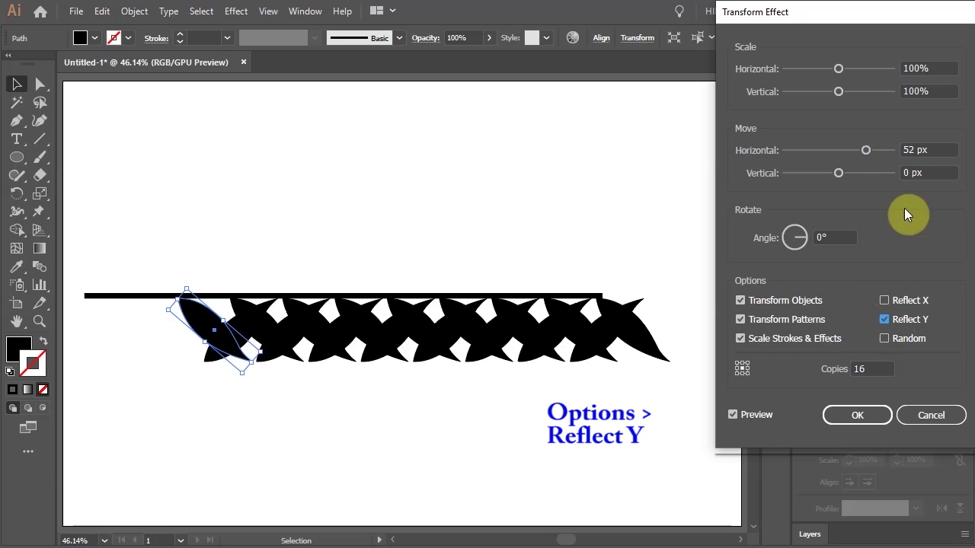
{"action": "left_click", "coordinate": [910, 173]}
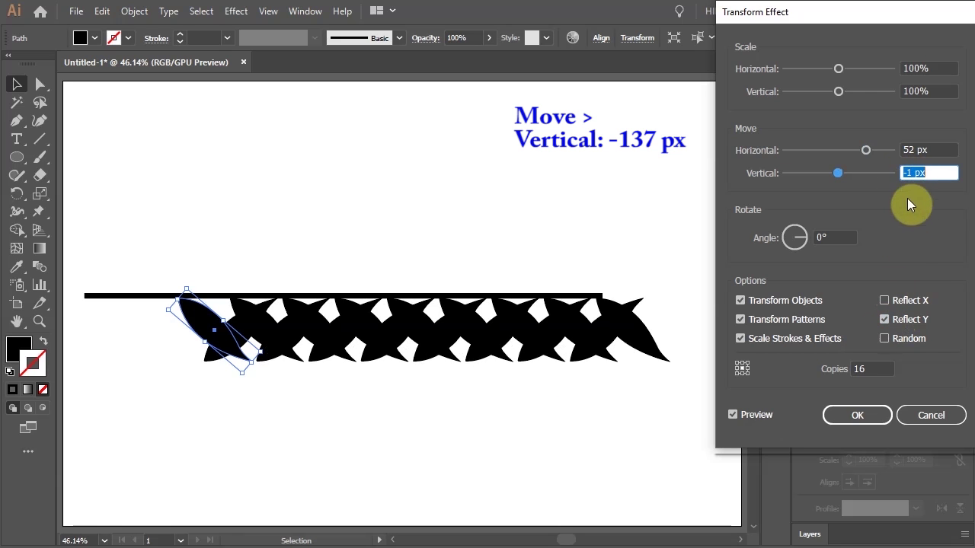
{"action": "key", "text": "Down"}
{"action": "key", "text": "Down"}
{"action": "key", "text": "Down"}
{"action": "key", "text": "Down"}
{"action": "key", "text": "Down"}
{"action": "key", "text": "Down"}
{"action": "key", "text": "Down"}
{"action": "key", "text": "Down"}
{"action": "key", "text": "Down"}
{"action": "key", "text": "Down"}
{"action": "key", "text": "Down"}
{"action": "key", "text": "Down"}
{"action": "key", "text": "Down"}
{"action": "key", "text": "Down"}
{"action": "key", "text": "Down"}
{"action": "key", "text": "Down"}
{"action": "key", "text": "Down"}
{"action": "key", "text": "Down"}
{"action": "key", "text": "Down"}
{"action": "key", "text": "Down"}
{"action": "key", "text": "Down"}
{"action": "key", "text": "Down"}
{"action": "key", "text": "Down"}
{"action": "key", "text": "Down"}
{"action": "key", "text": "Down"}
{"action": "key", "text": "Down"}
{"action": "key", "text": "Down"}
{"action": "key", "text": "Down"}
{"action": "key", "text": "Down"}
{"action": "key", "text": "Down"}
{"action": "key", "text": "Down"}
{"action": "key", "text": "Down"}
{"action": "key", "text": "Down"}
{"action": "key", "text": "Down"}
{"action": "key", "text": "Down"}
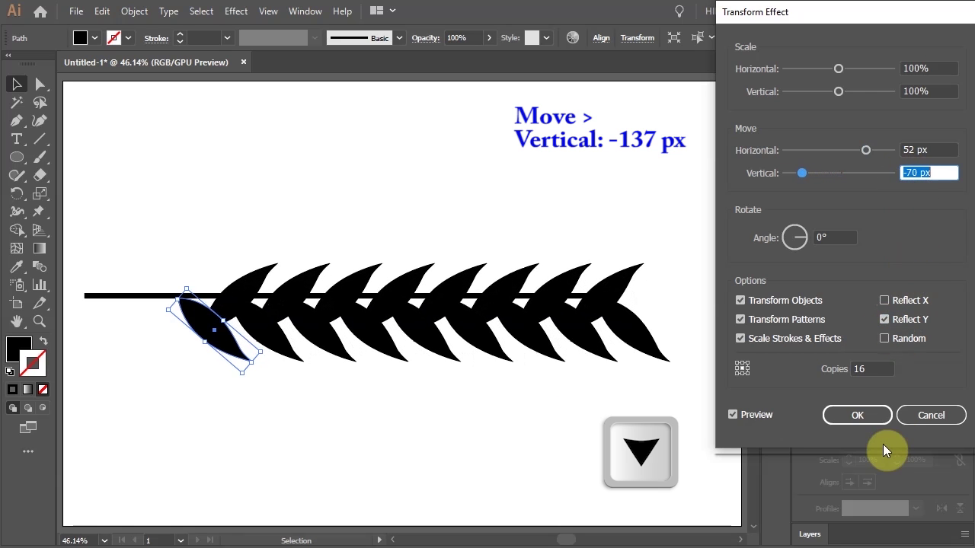
{"action": "key", "text": "Down"}
{"action": "key", "text": "Down"}
{"action": "key", "text": "Down"}
{"action": "key", "text": "Down"}
{"action": "key", "text": "Down"}
{"action": "key", "text": "Down"}
{"action": "key", "text": "Down"}
{"action": "key", "text": "Down"}
{"action": "key", "text": "Down"}
{"action": "key", "text": "Down"}
{"action": "key", "text": "Down"}
{"action": "key", "text": "Down"}
{"action": "key", "text": "Down"}
{"action": "key", "text": "Down"}
{"action": "key", "text": "Down"}
{"action": "key", "text": "Down"}
{"action": "key", "text": "Down"}
{"action": "key", "text": "Down"}
{"action": "key", "text": "Down"}
{"action": "key", "text": "Down"}
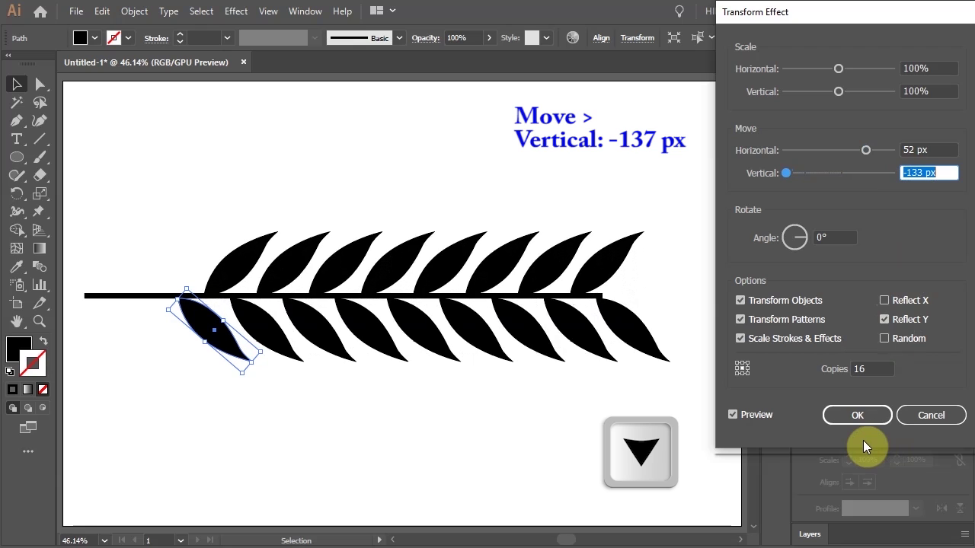
{"action": "key", "text": "Down"}
{"action": "key", "text": "Down"}
{"action": "key", "text": "Down"}
{"action": "key", "text": "Down"}
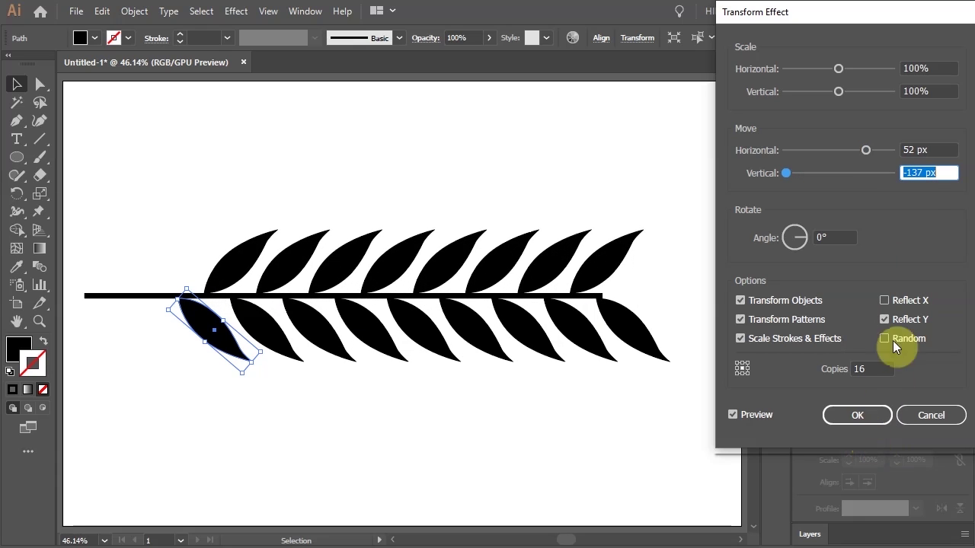
{"action": "left_click", "coordinate": [914, 92]}
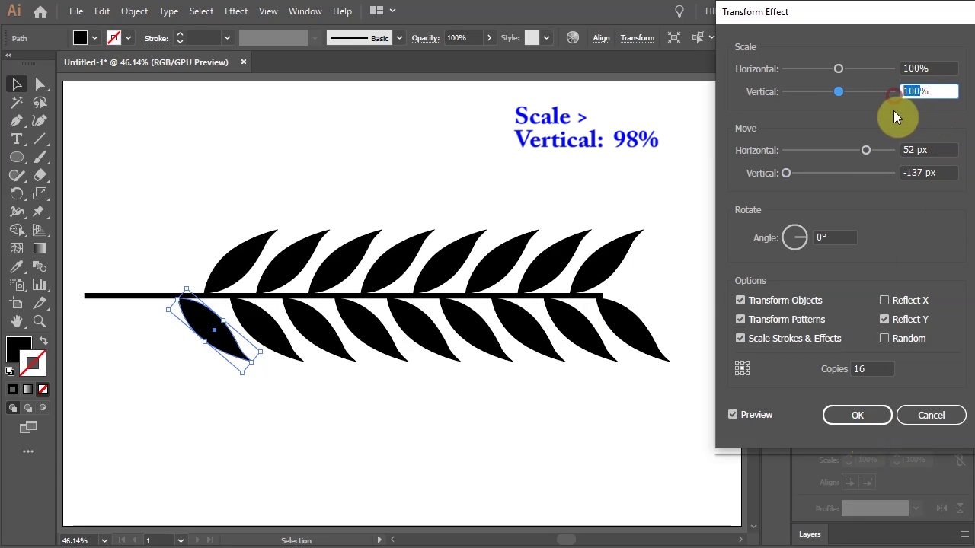
{"action": "key", "text": "Down"}
{"action": "key", "text": "Down"}
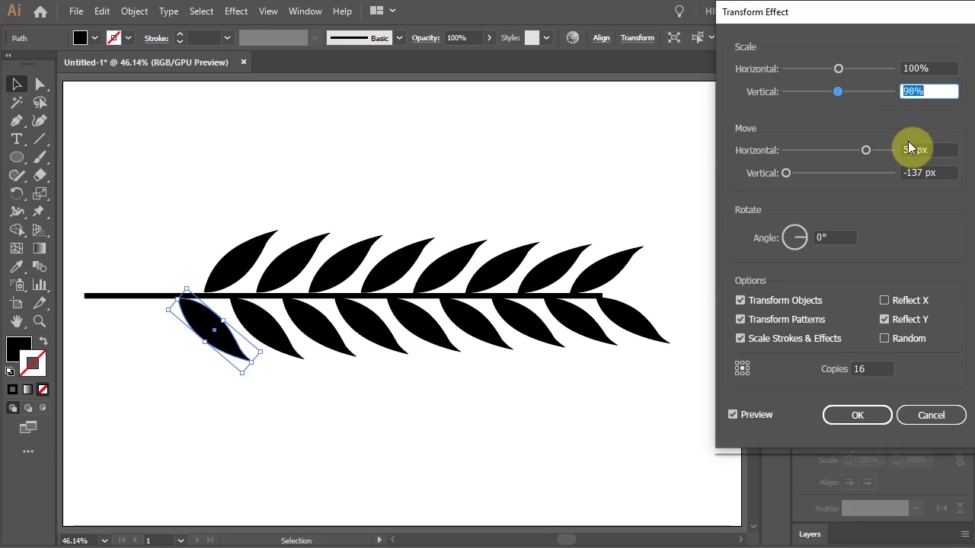
{"action": "left_click", "coordinate": [857, 415]}
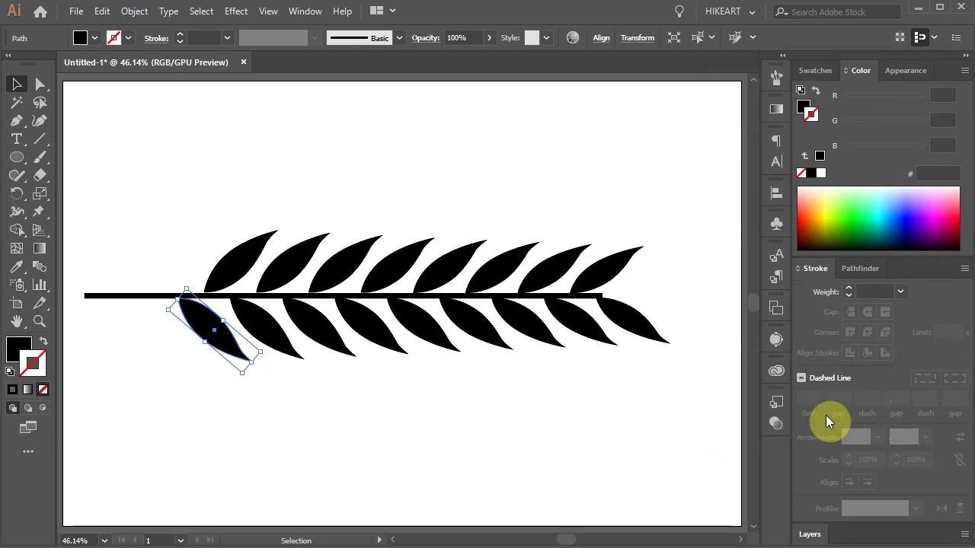
Step: Expand the leaf effect's appearance and ungroup it twice into separate leaves
{"action": "left_click", "coordinate": [135, 10]}
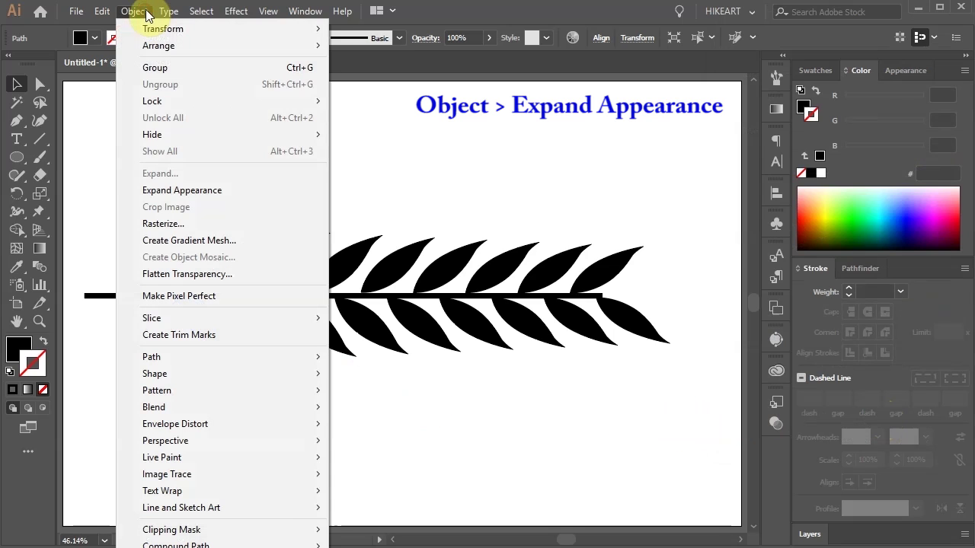
{"action": "left_click", "coordinate": [205, 190]}
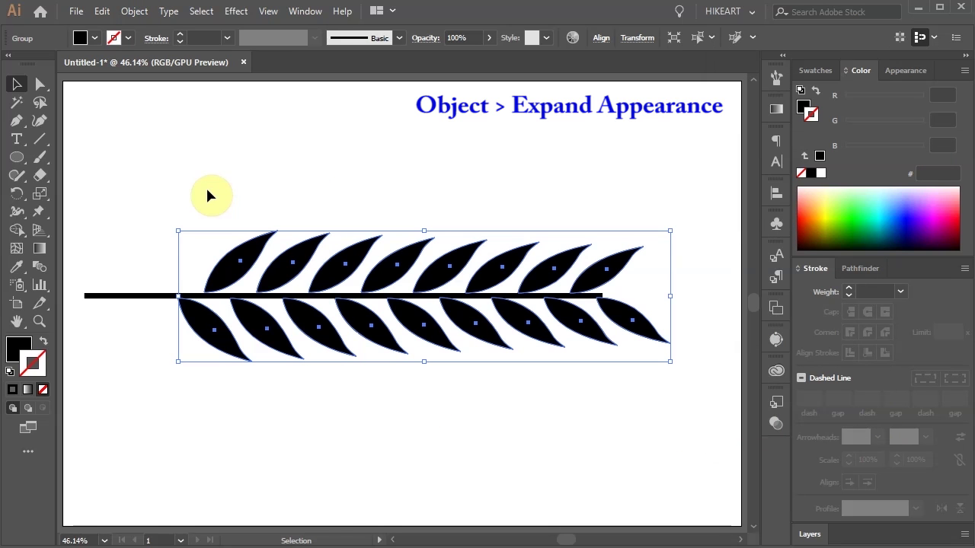
{"action": "left_click", "coordinate": [135, 11]}
{"action": "left_click", "coordinate": [173, 84]}
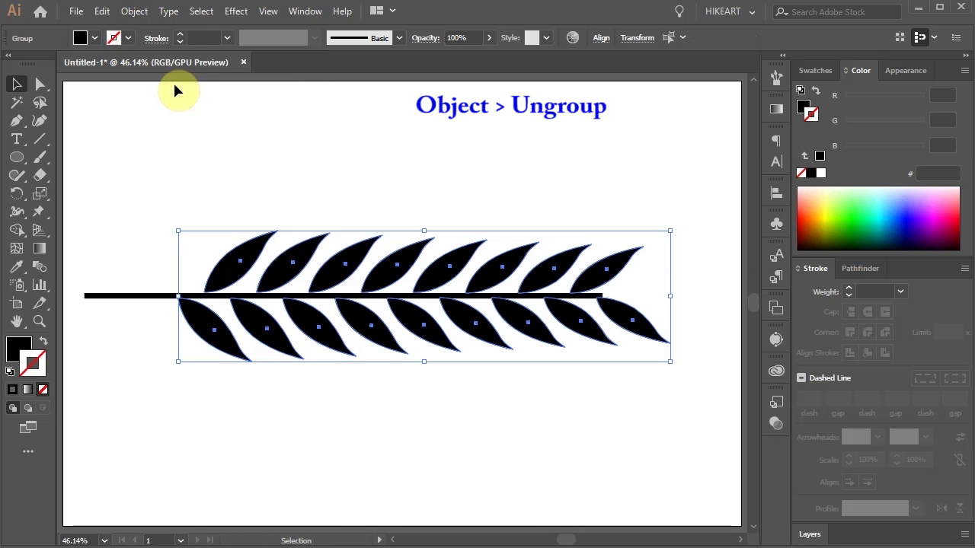
{"action": "left_click", "coordinate": [134, 11]}
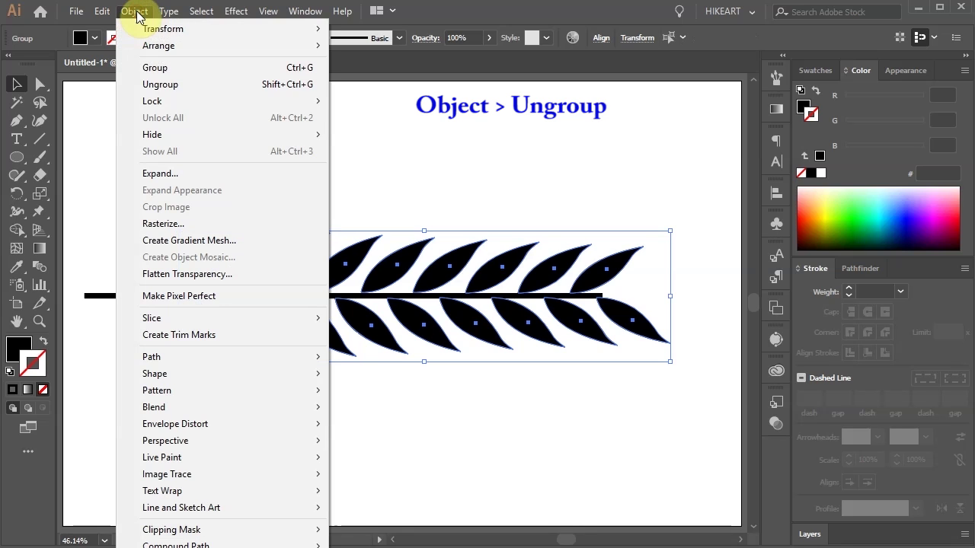
{"action": "left_click", "coordinate": [173, 84]}
{"action": "left_click", "coordinate": [396, 191]}
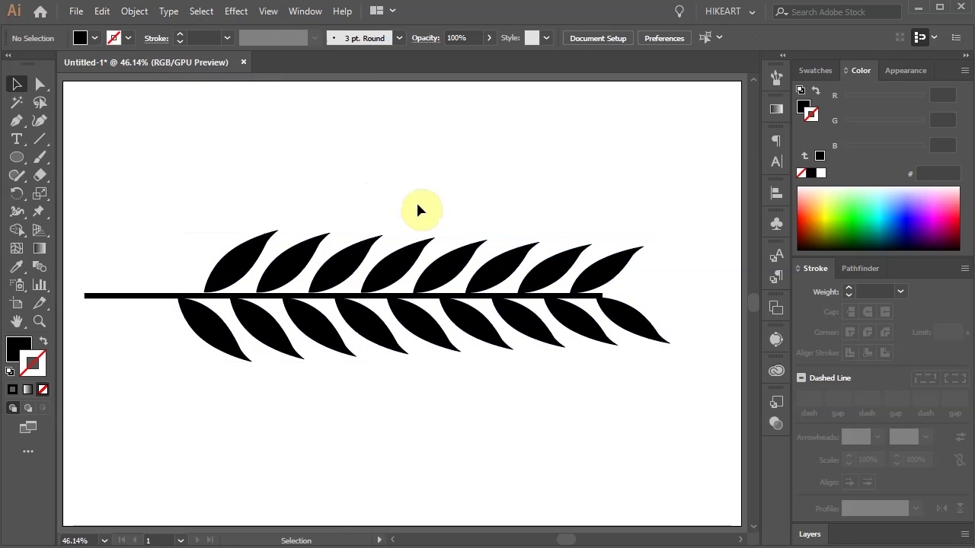
Step: Rotate the last lower leaf horizontal and move it to the stem's right end
{"action": "left_click", "coordinate": [629, 324]}
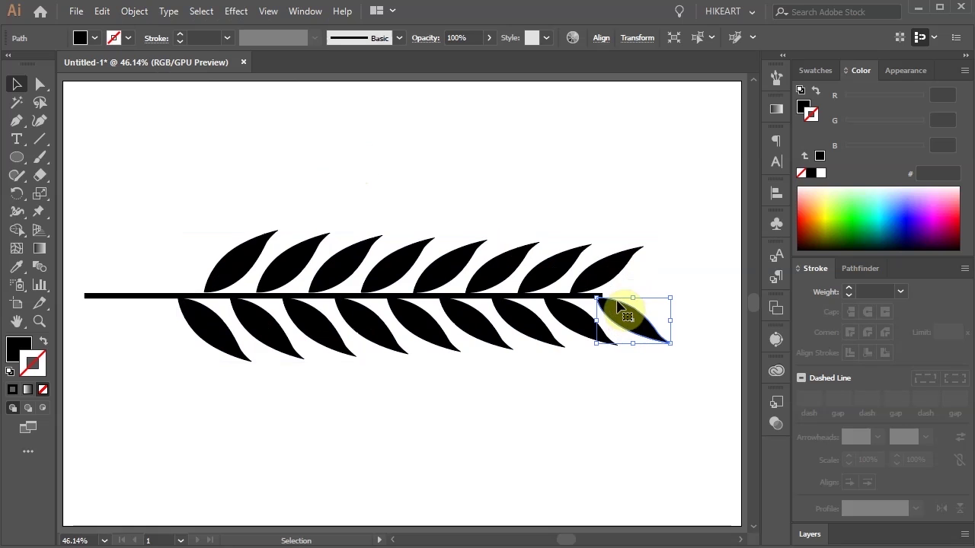
{"action": "key", "text": "z"}
{"action": "left_click_drag", "start_coordinate": [562, 230], "coordinate": [723, 370]}
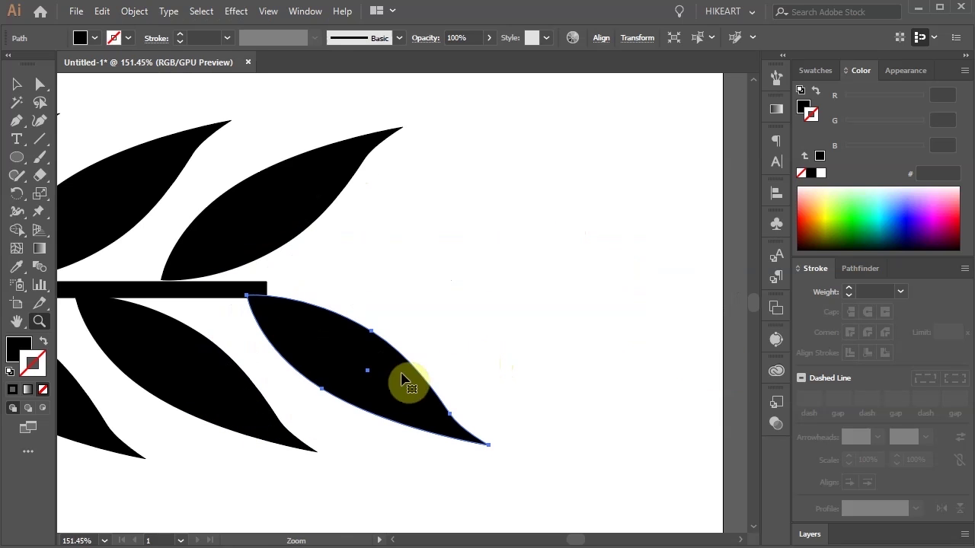
{"action": "key", "text": "v"}
{"action": "left_click_drag", "start_coordinate": [495, 451], "coordinate": [529, 374]}
{"action": "mouse_move", "coordinate": [375, 391]}
{"action": "left_mouse_down"}
{"action": "mouse_move", "coordinate": [342, 296]}
{"action": "mouse_move", "coordinate": [489, 314]}
{"action": "left_mouse_up"}
Step: Lengthen the stem to reach the tip leaf and nudge the leaf into place
{"action": "left_click", "coordinate": [266, 290]}
{"action": "left_click_drag", "start_coordinate": [271, 295], "coordinate": [355, 279]}
{"action": "left_click_drag", "start_coordinate": [413, 308], "coordinate": [412, 305]}
Step: Reshape the tip leaf's bottom anchor and curve with Direct Selection
{"action": "left_click", "coordinate": [452, 322]}
{"action": "left_click", "coordinate": [503, 304]}
{"action": "key", "text": "a"}
{"action": "left_click_drag", "start_coordinate": [457, 325], "coordinate": [461, 326]}
{"action": "left_click_drag", "start_coordinate": [621, 272], "coordinate": [570, 279]}
{"action": "key", "text": "ctrl+z"}
{"action": "left_click_drag", "start_coordinate": [541, 323], "coordinate": [548, 331]}
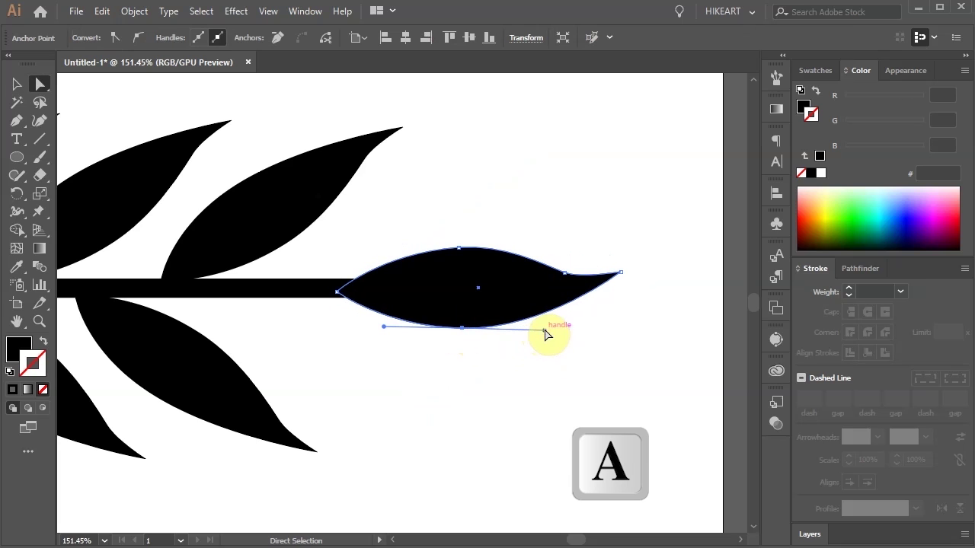
Step: Delete the first leaf below the stem and fit the artboard in the window
{"action": "left_click", "coordinate": [411, 384]}
{"action": "scroll", "coordinate": [404, 394], "scroll_direction": "down", "scroll_amount": 5}
{"action": "left_click", "coordinate": [313, 312]}
{"action": "key", "text": "Delete"}
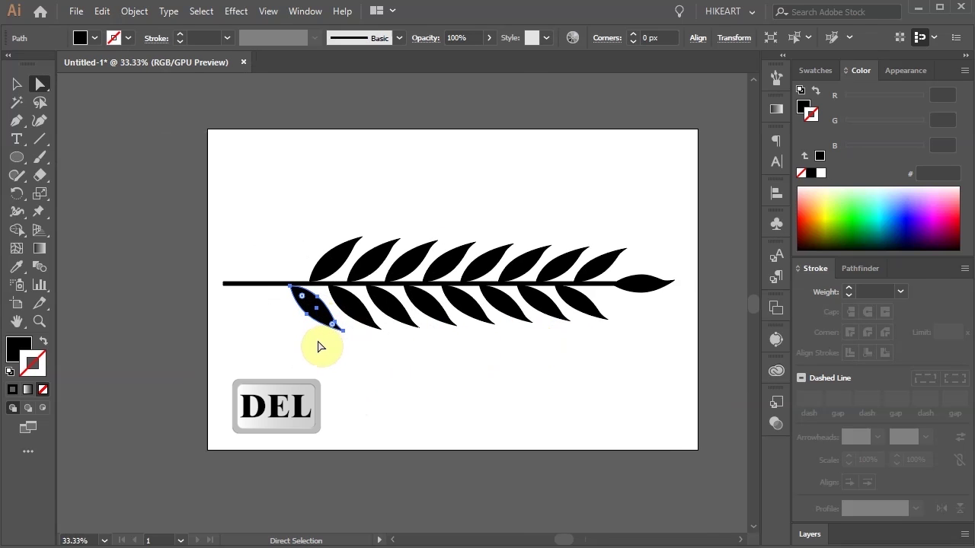
{"action": "key", "text": "ctrl+0"}
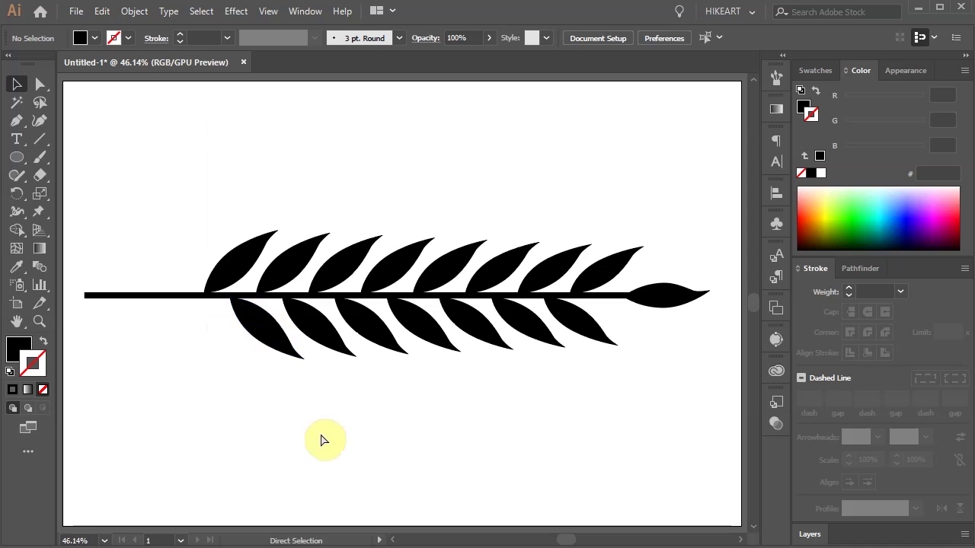
{"action": "key", "text": "v"}
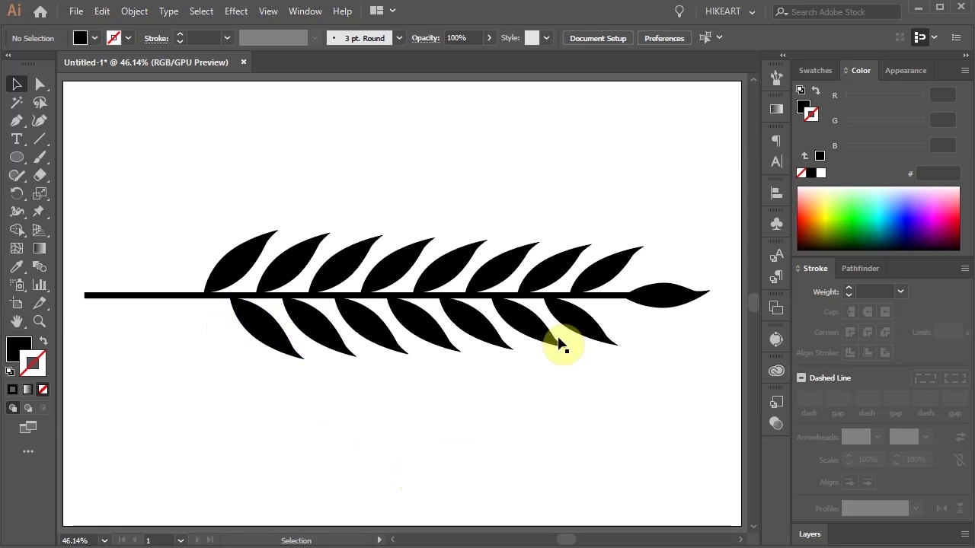
Step: Try the triangular width profile on the stem, then revert to uniform width
{"action": "left_click", "coordinate": [583, 299]}
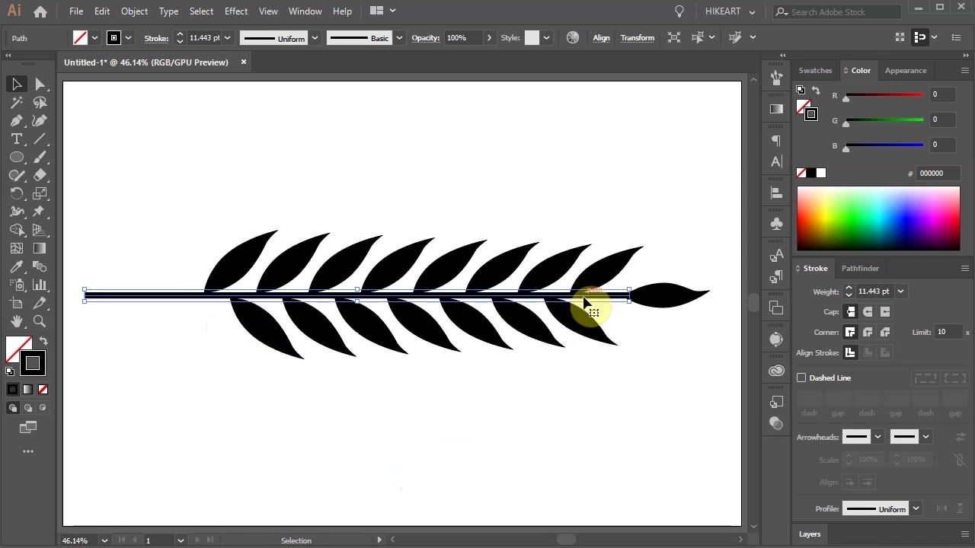
{"action": "left_click", "coordinate": [313, 38]}
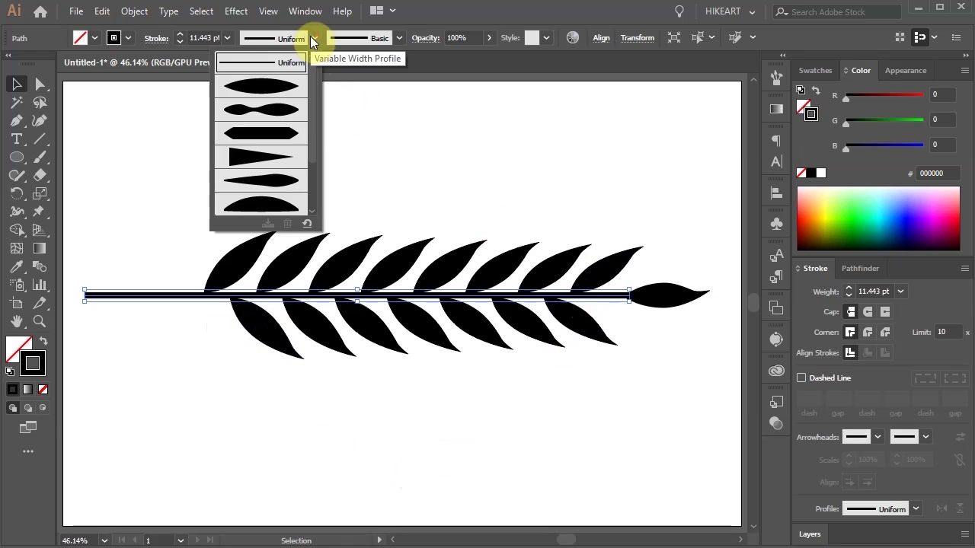
{"action": "left_click", "coordinate": [258, 157]}
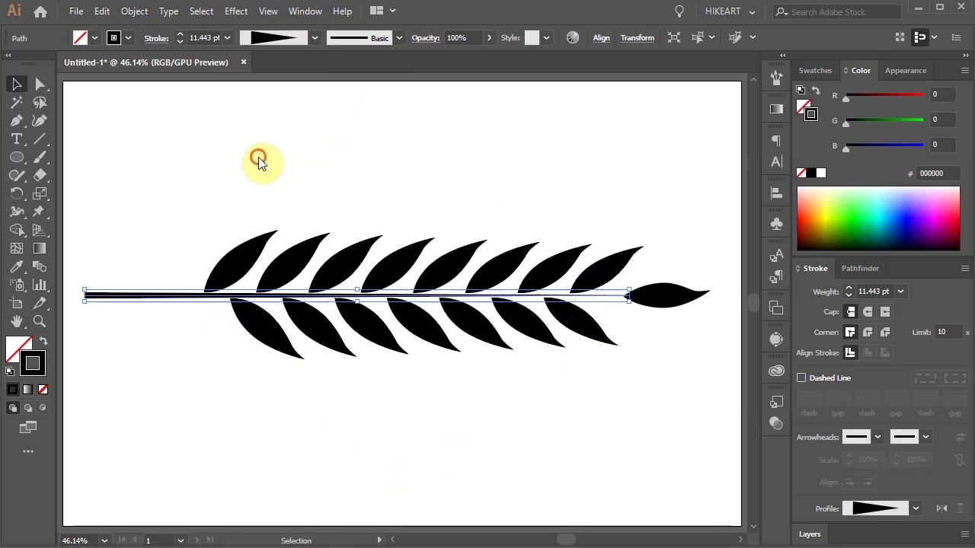
{"action": "key", "text": "ctrl+z"}
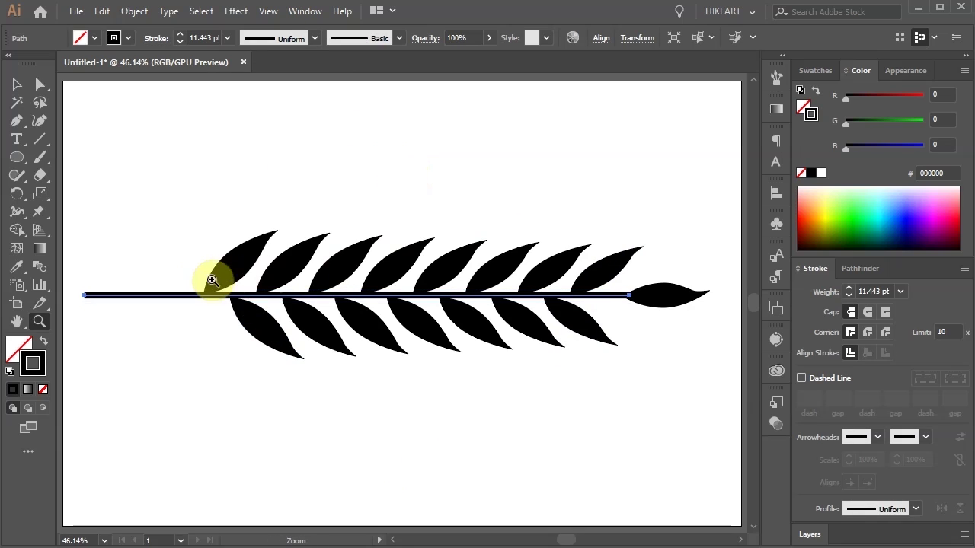
Step: Zoom in and use the Width Tool to swell the stem at the first three leaf joints
{"action": "key", "text": "z"}
{"action": "left_click", "coordinate": [326, 322]}
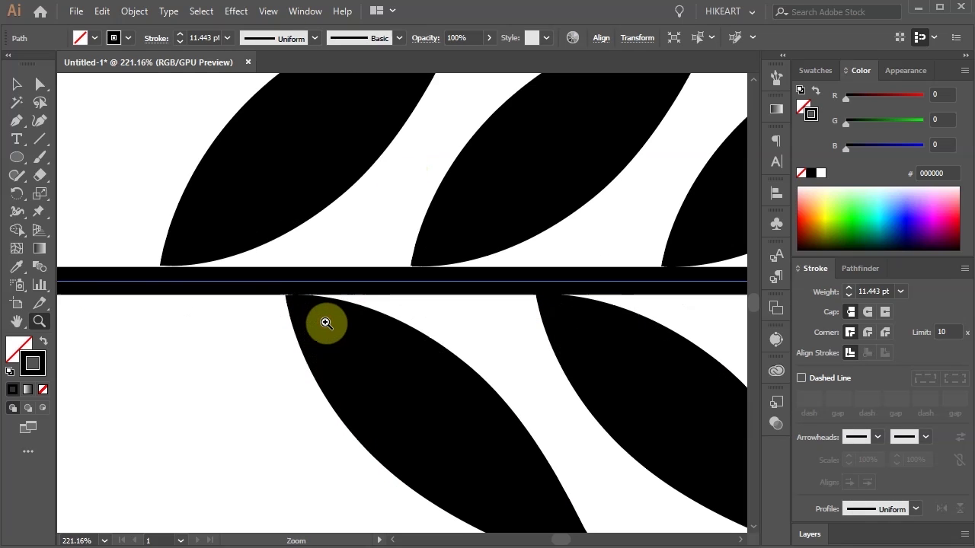
{"action": "left_click", "coordinate": [16, 213]}
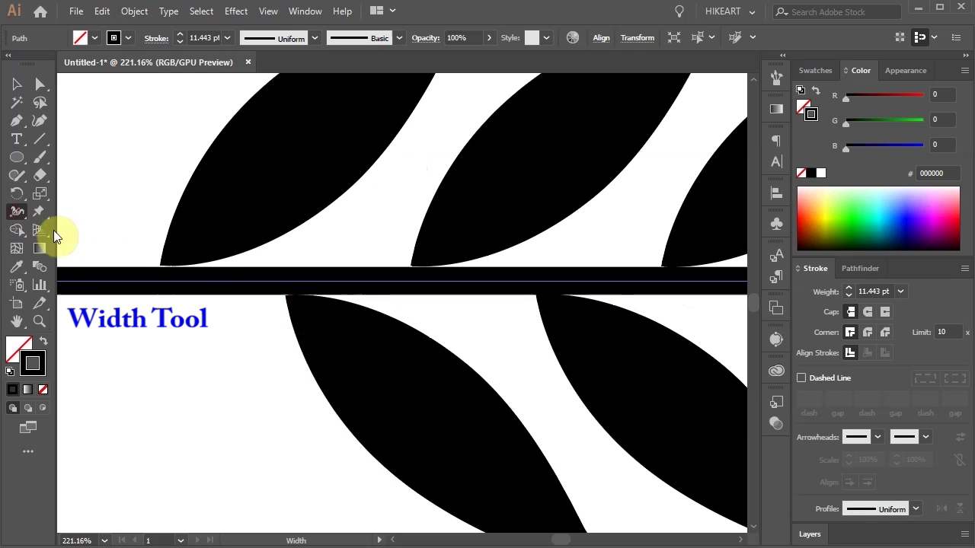
{"action": "left_click_drag", "start_coordinate": [163, 294], "coordinate": [162, 303]}
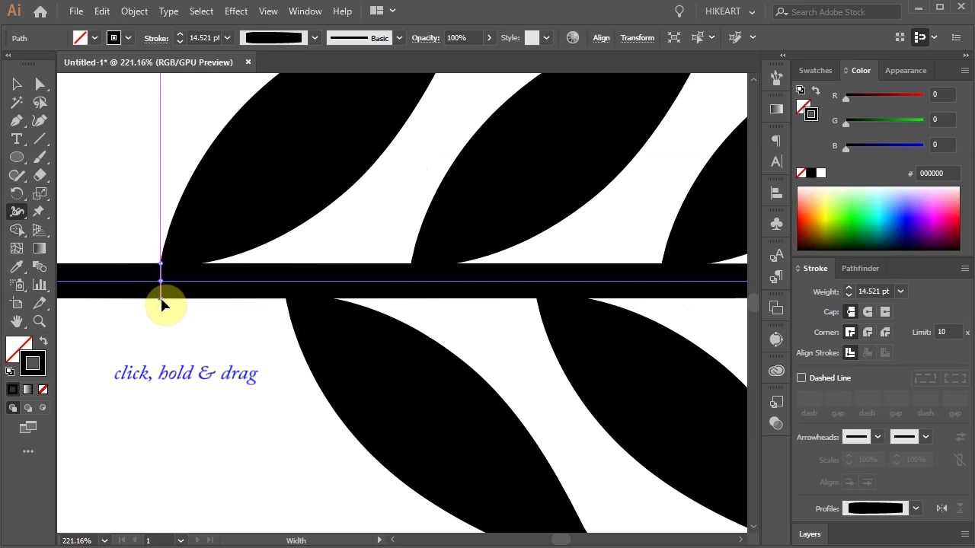
{"action": "left_click_drag", "start_coordinate": [202, 290], "coordinate": [203, 297]}
{"action": "left_click_drag", "start_coordinate": [289, 289], "coordinate": [291, 305]}
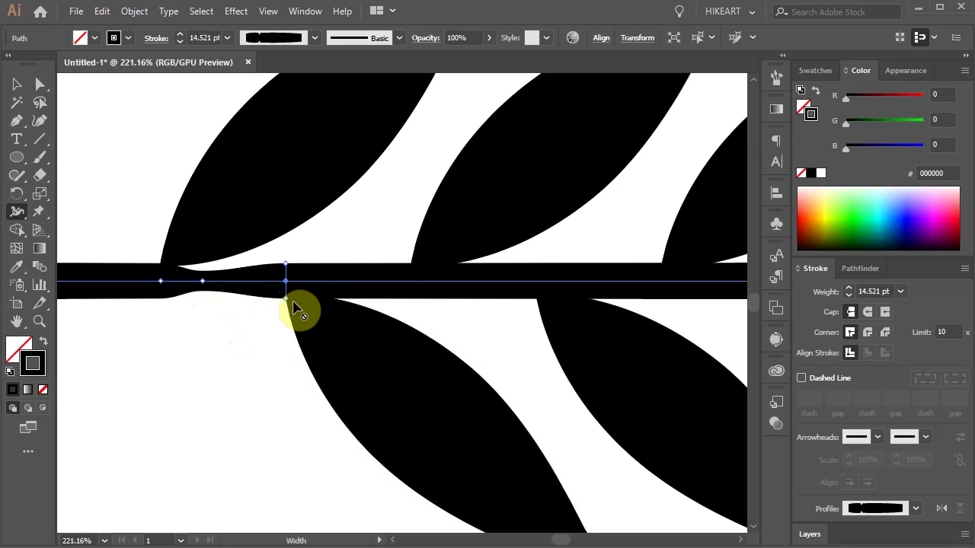
Step: Add further width bulges along the rest of the stem and widen its left end
{"action": "left_click_drag", "start_coordinate": [361, 294], "coordinate": [363, 292]}
{"action": "left_click_drag", "start_coordinate": [412, 282], "coordinate": [414, 276]}
{"action": "left_click_drag", "start_coordinate": [538, 295], "coordinate": [537, 305]}
{"action": "left_click_drag", "start_coordinate": [662, 295], "coordinate": [667, 304]}
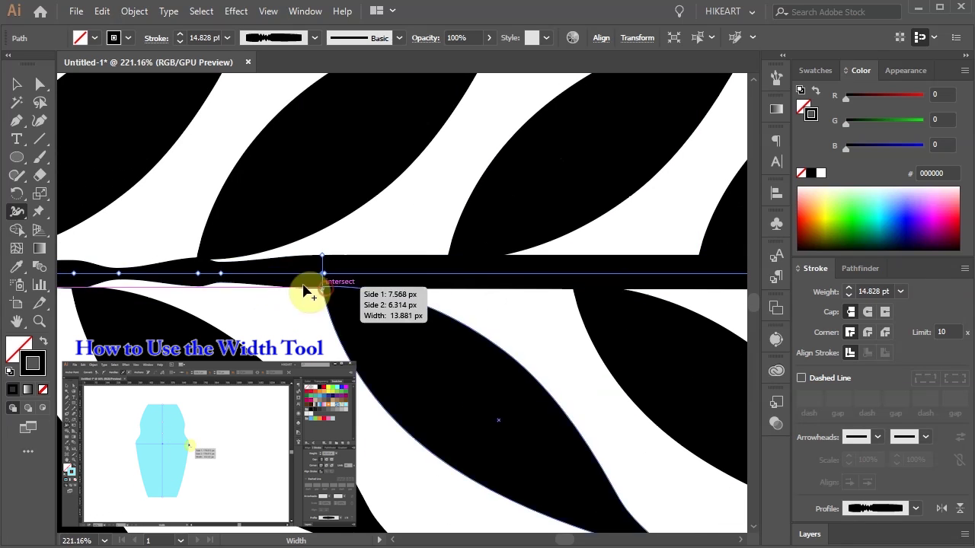
{"action": "left_click_drag", "start_coordinate": [316, 279], "coordinate": [359, 282]}
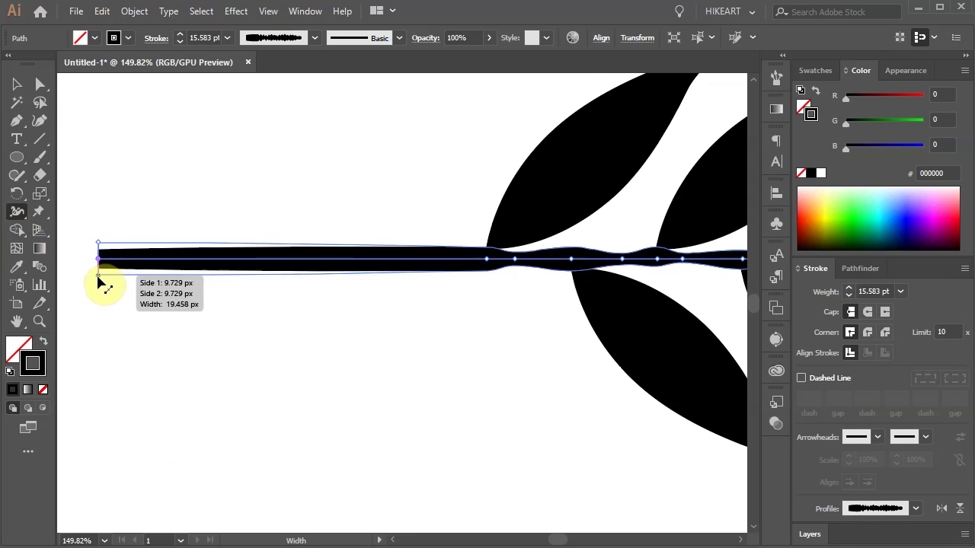
{"action": "left_click_drag", "start_coordinate": [319, 277], "coordinate": [327, 278]}
Step: Select all the leaf and stem paths and group them into one branch
{"action": "key", "text": "v"}
{"action": "left_click", "coordinate": [361, 366]}
{"action": "key", "text": "ctrl+0"}
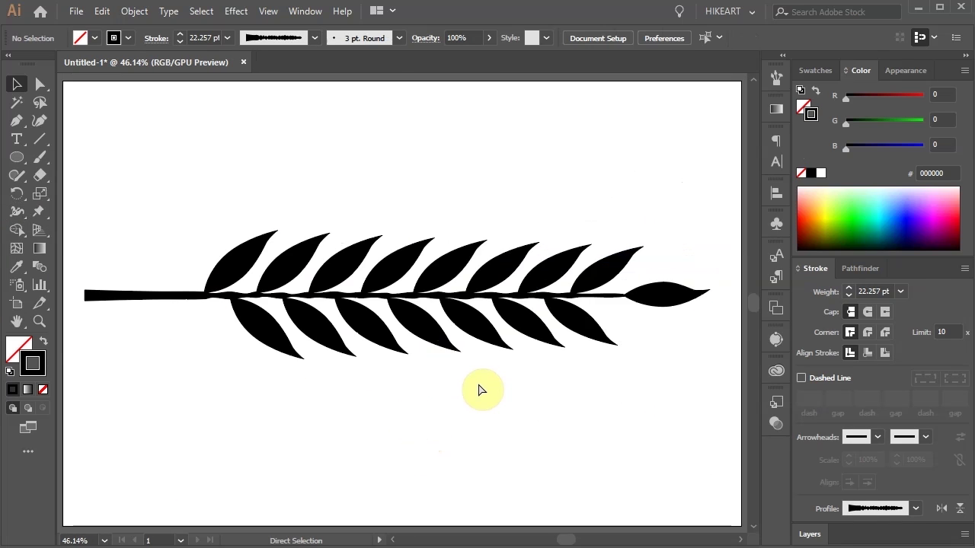
{"action": "key", "text": "ctrl+a"}
{"action": "key", "text": "ctrl+a"}
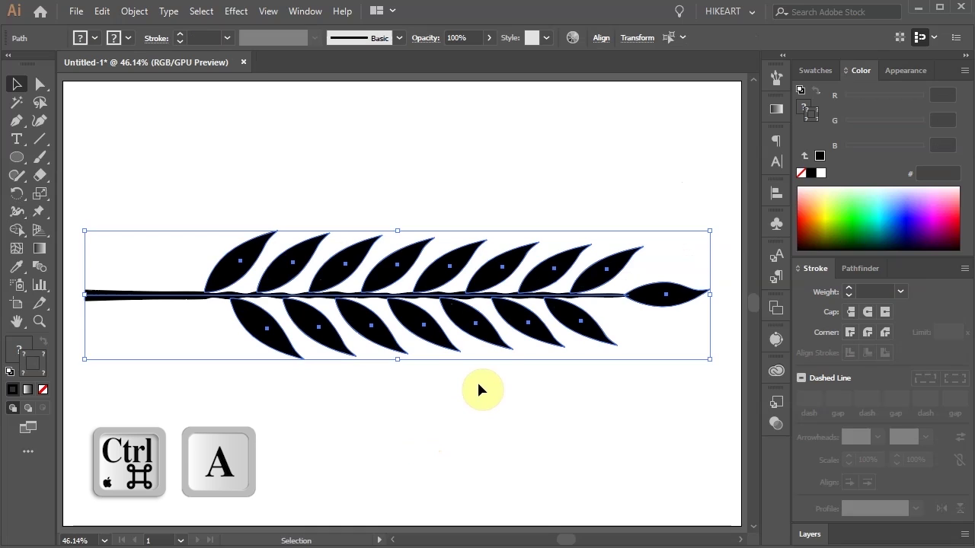
{"action": "key", "text": "ctrl+g"}
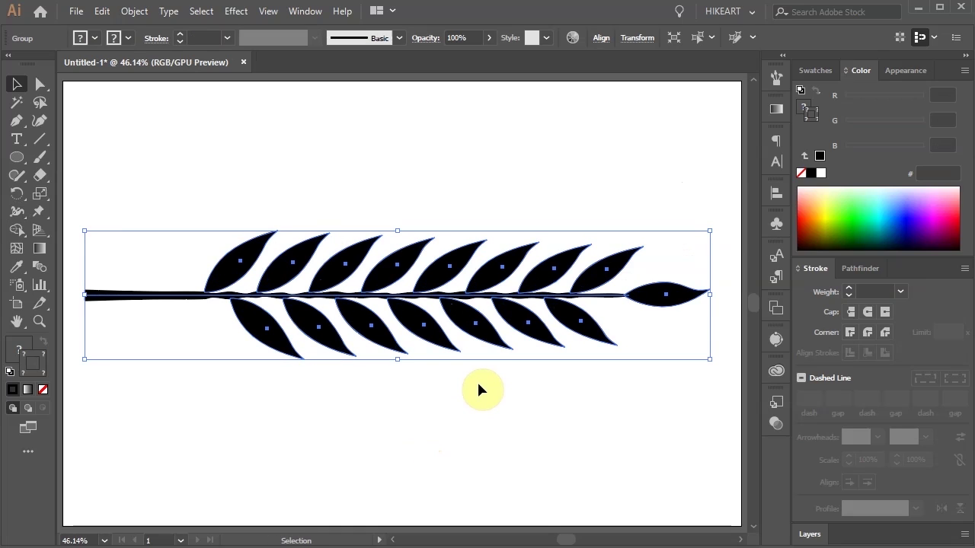
Step: Drag the branch into Brushes as a new art brush with Tints colorization
{"action": "left_click", "coordinate": [776, 78]}
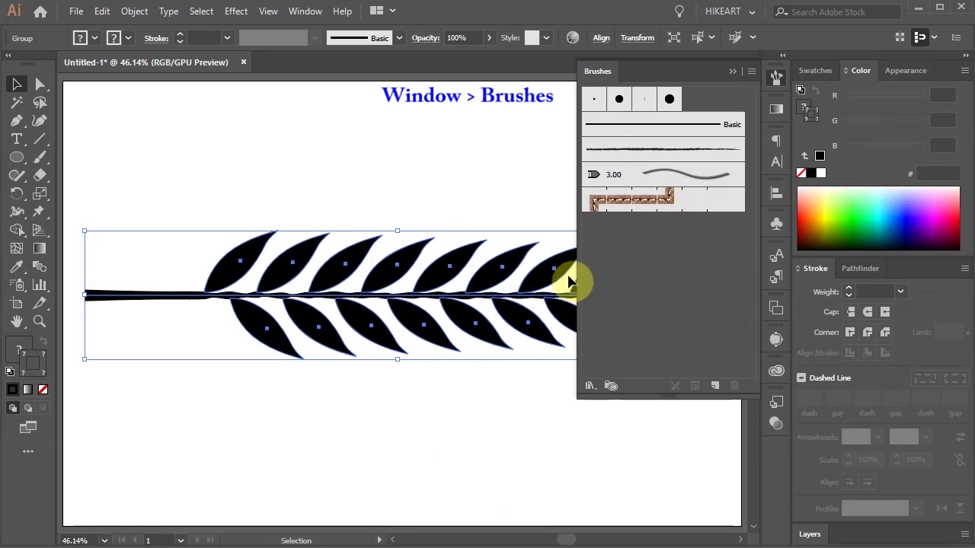
{"action": "left_click_drag", "start_coordinate": [501, 286], "coordinate": [666, 258]}
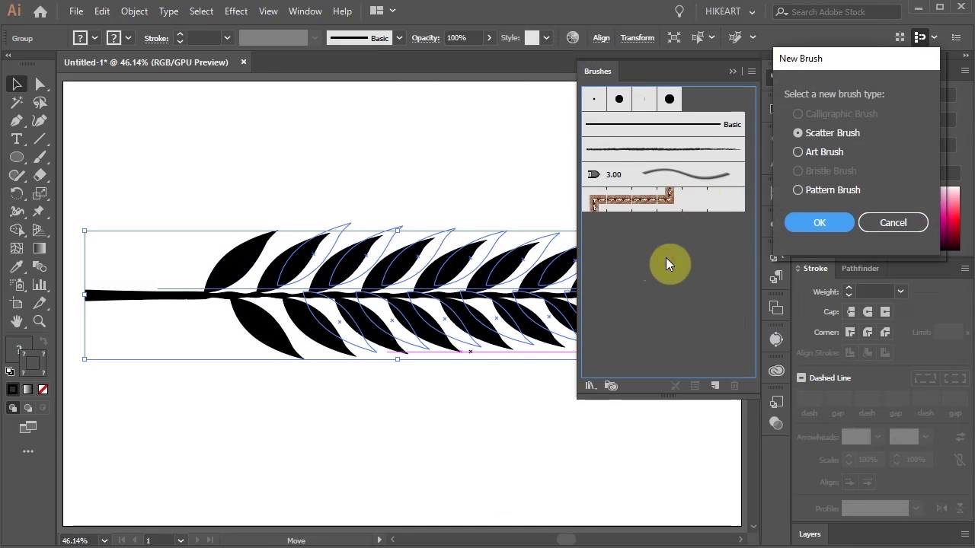
{"action": "left_click", "coordinate": [798, 153]}
{"action": "left_click", "coordinate": [837, 223]}
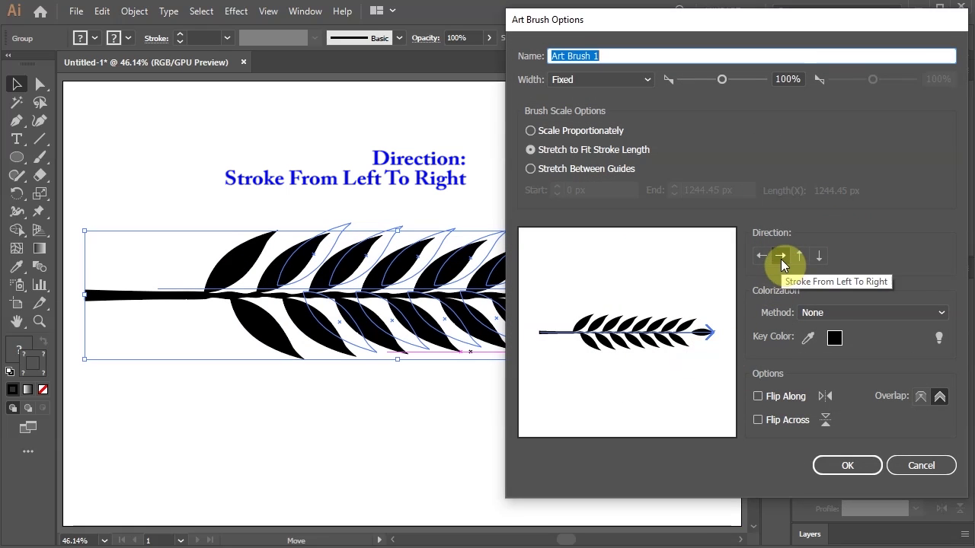
{"action": "left_click", "coordinate": [941, 313]}
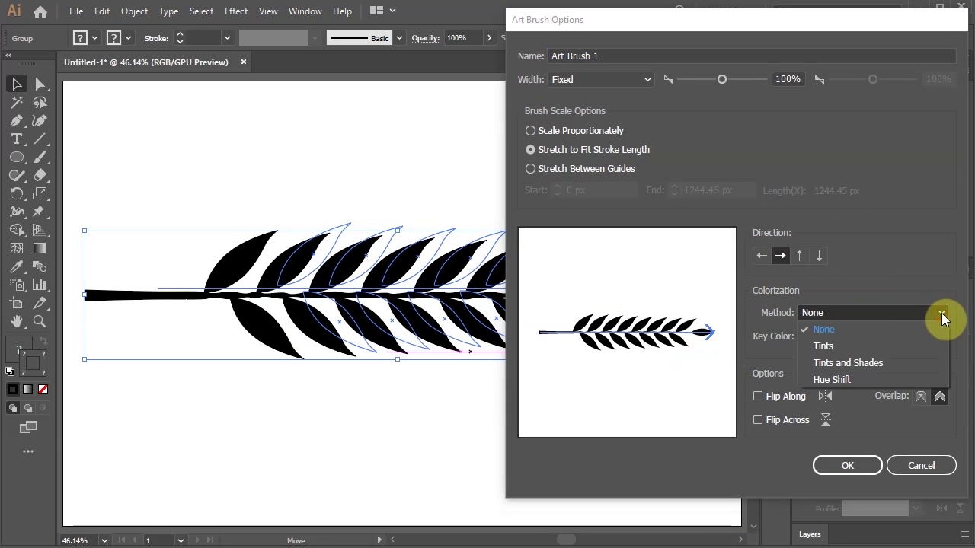
{"action": "left_click", "coordinate": [816, 349]}
{"action": "left_click", "coordinate": [845, 466]}
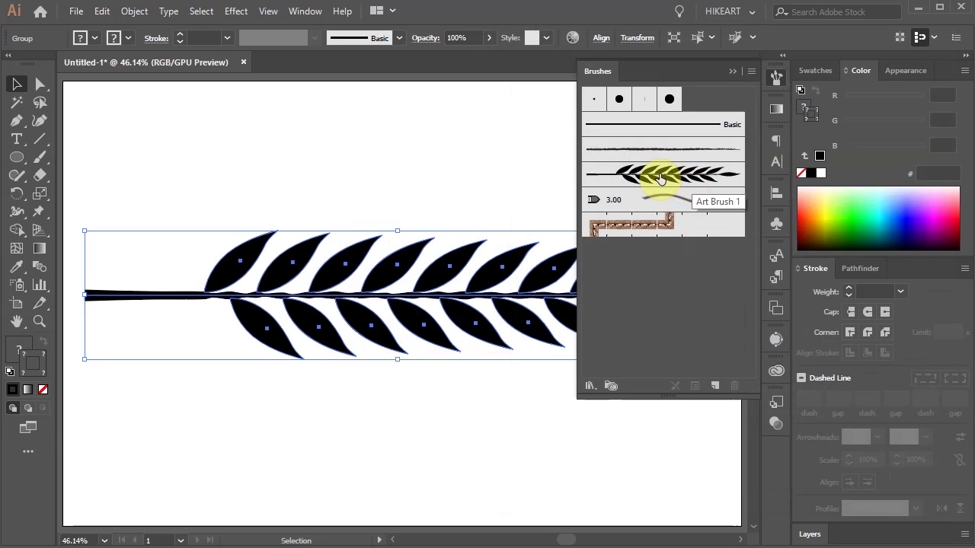
Step: Delete the original leaf branch so only Art Brush 1 remains
{"action": "key", "text": "Delete"}
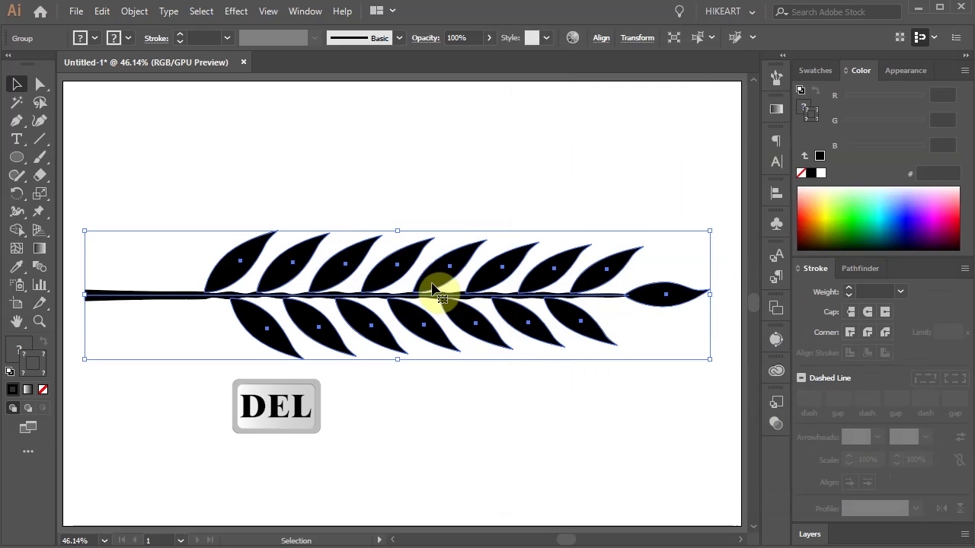
{"action": "key", "text": "Delete"}
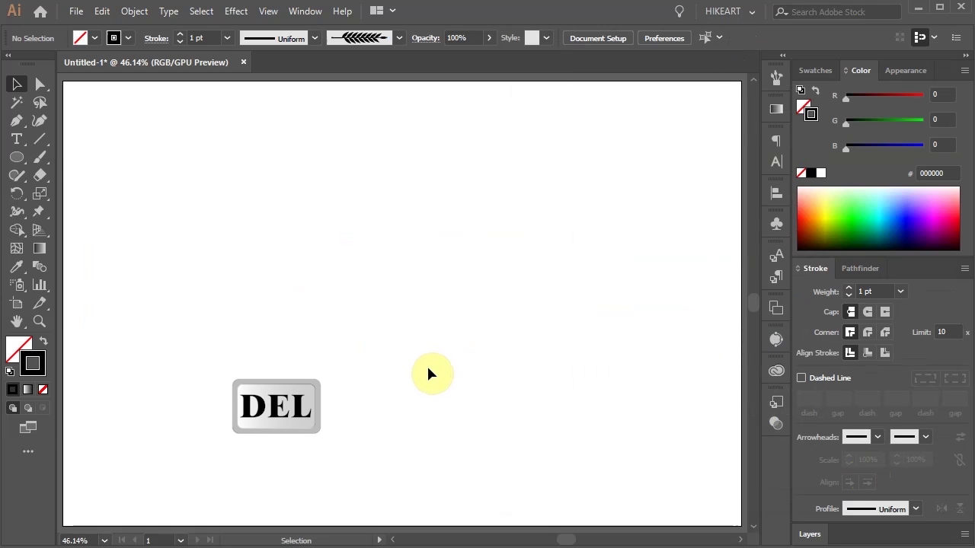
{"action": "key", "text": "ctrl+z"}
{"action": "key", "text": "r"}
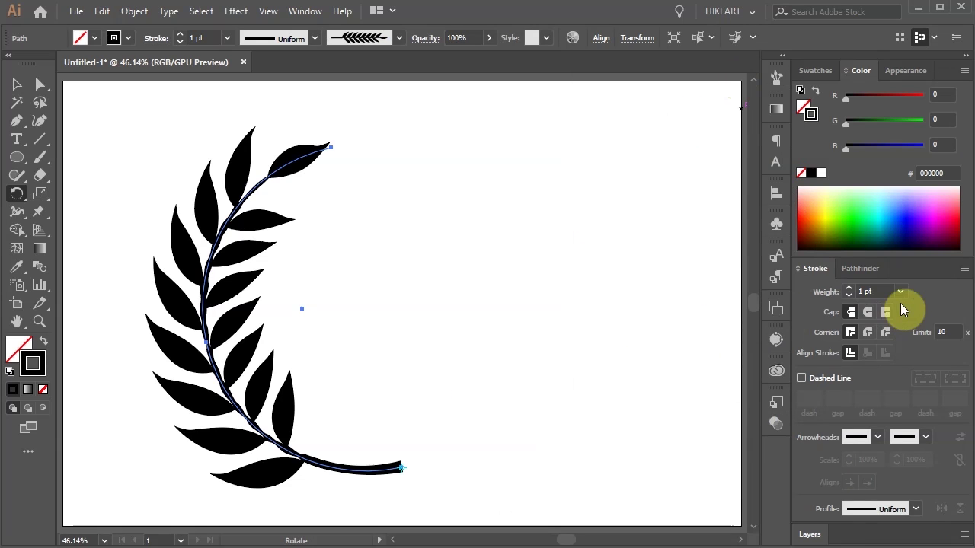
{"action": "key", "text": "v"}
{"action": "key", "text": "Delete"}
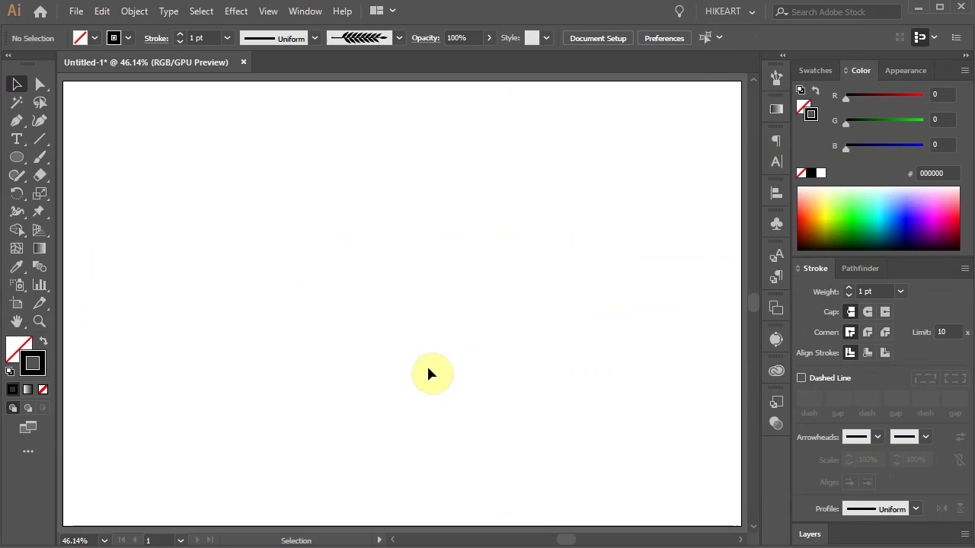
Step: Draw a large circle from its centre and delete its right anchor, leaving a left arc
{"action": "key", "text": "l"}
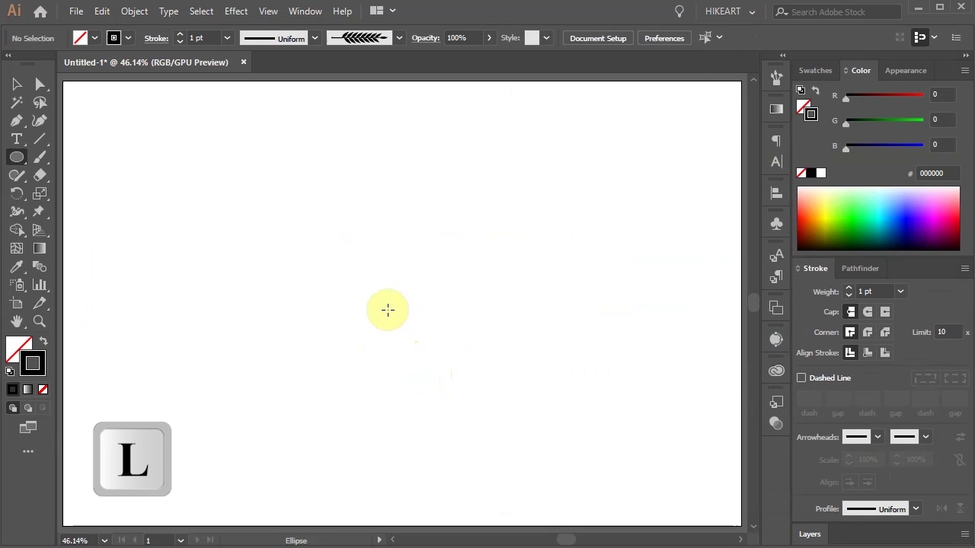
{"action": "left_click_drag", "start_coordinate": [400, 303], "coordinate": [511, 465]}
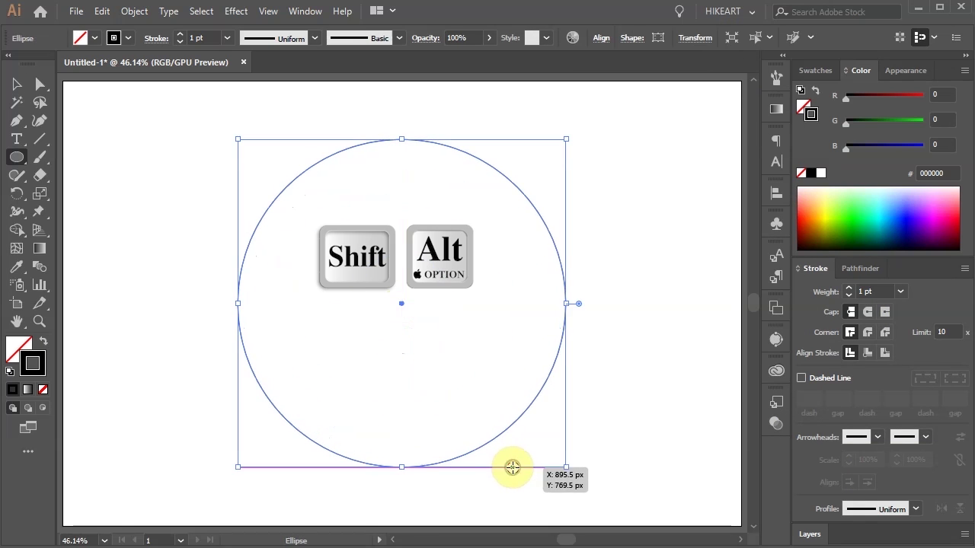
{"action": "key", "text": "a"}
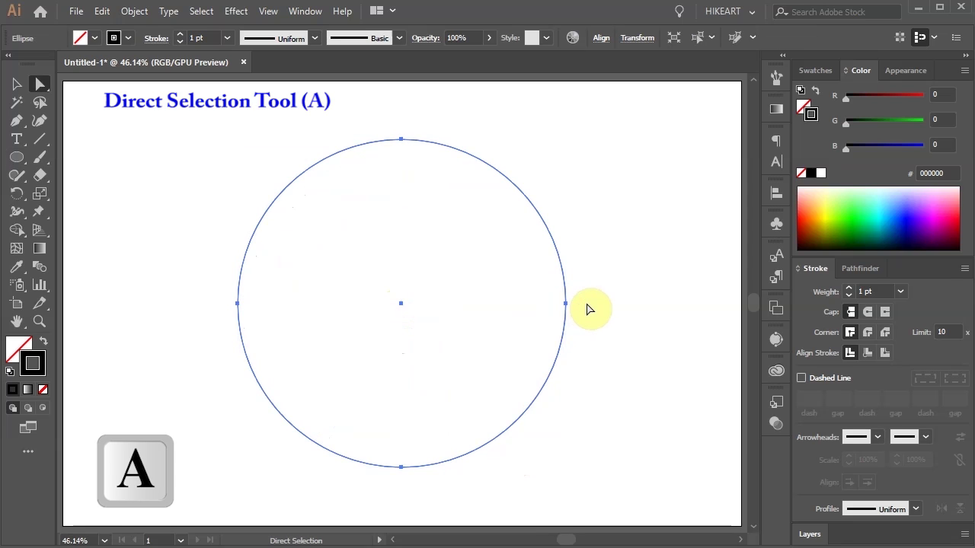
{"action": "left_click_drag", "start_coordinate": [605, 332], "coordinate": [533, 287]}
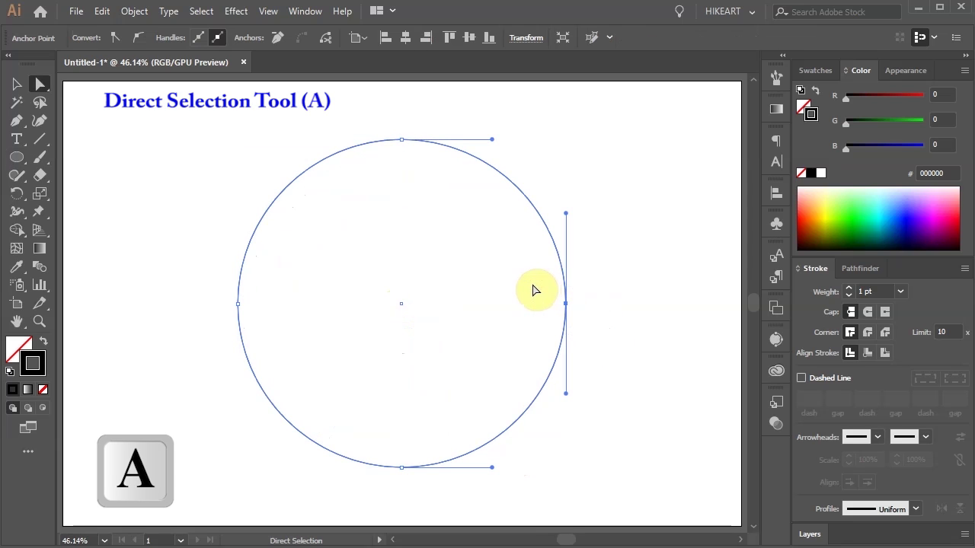
{"action": "key", "text": "Delete"}
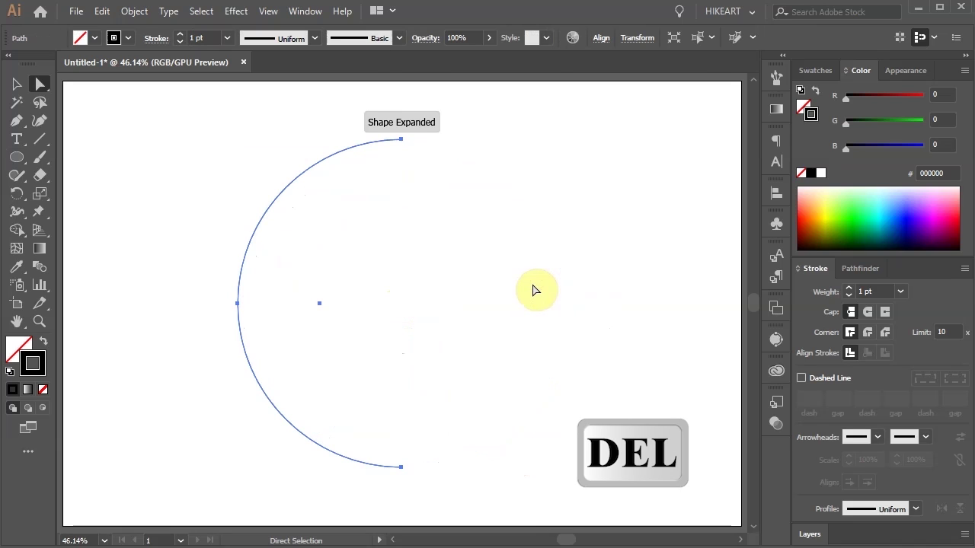
{"action": "key", "text": "ctrl+a"}
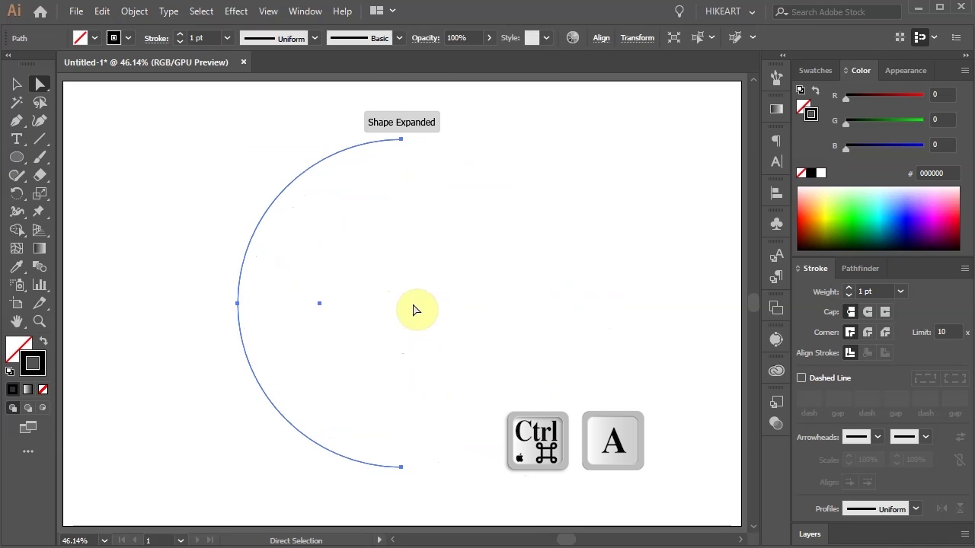
{"action": "key", "text": "v"}
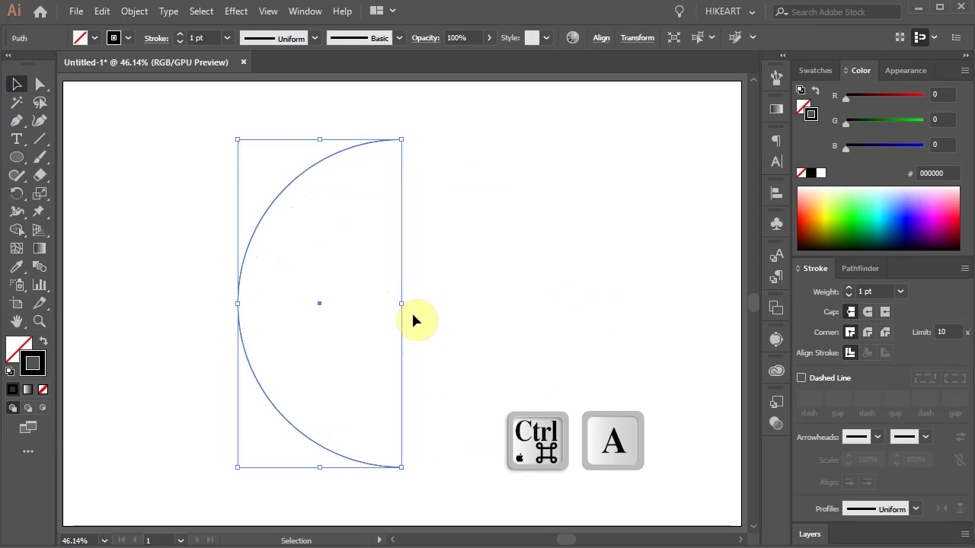
{"action": "key", "text": "r"}
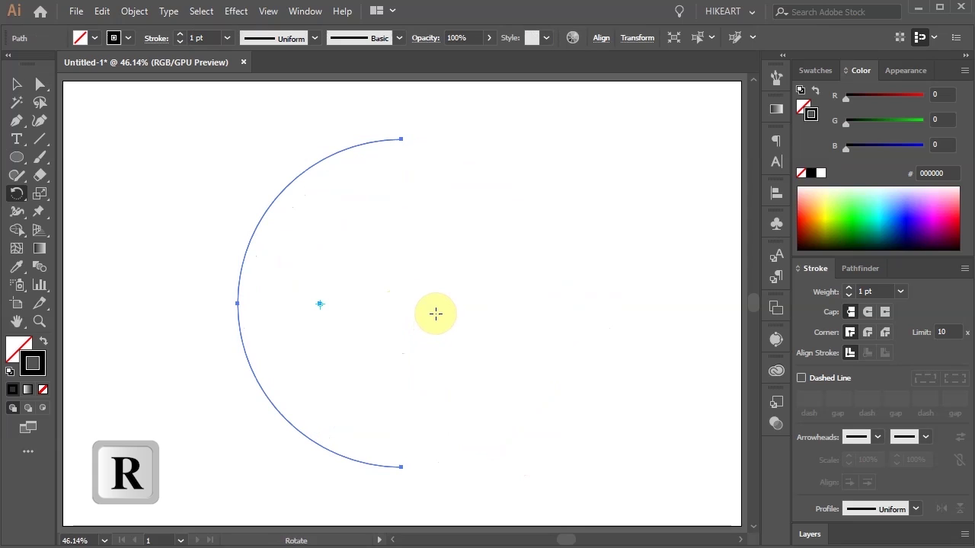
Step: Rotate the arc about 11° around its bottom endpoint
{"action": "left_click", "coordinate": [401, 468]}
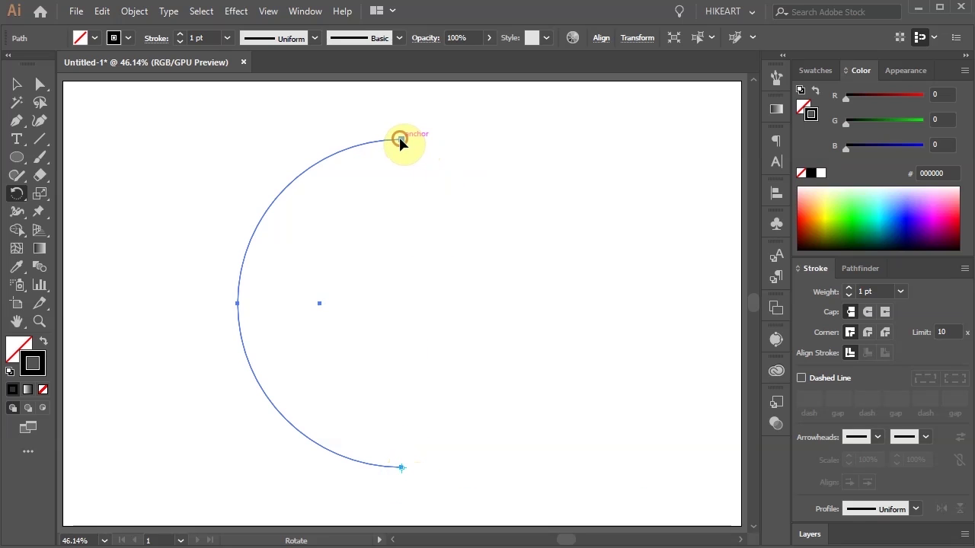
{"action": "left_click_drag", "start_coordinate": [400, 139], "coordinate": [328, 135]}
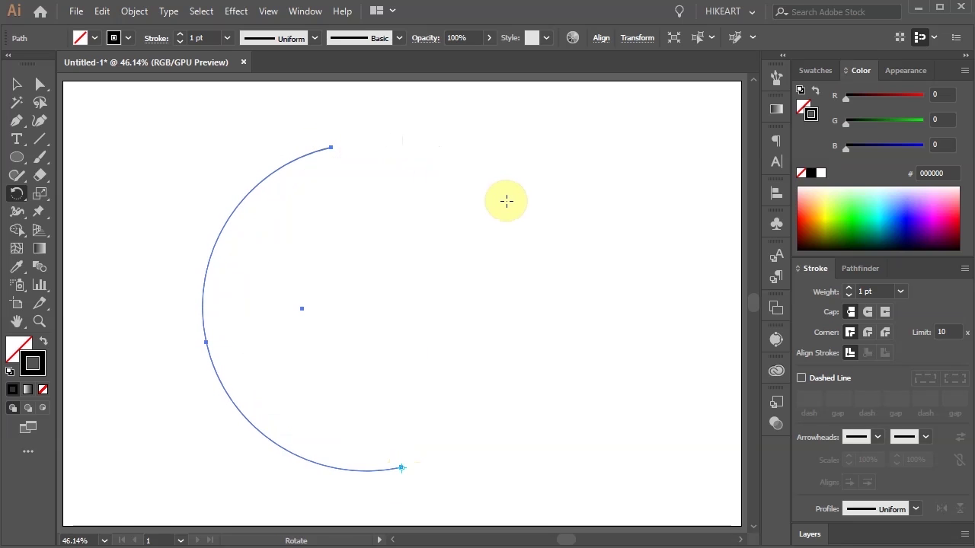
{"action": "left_click", "coordinate": [776, 81]}
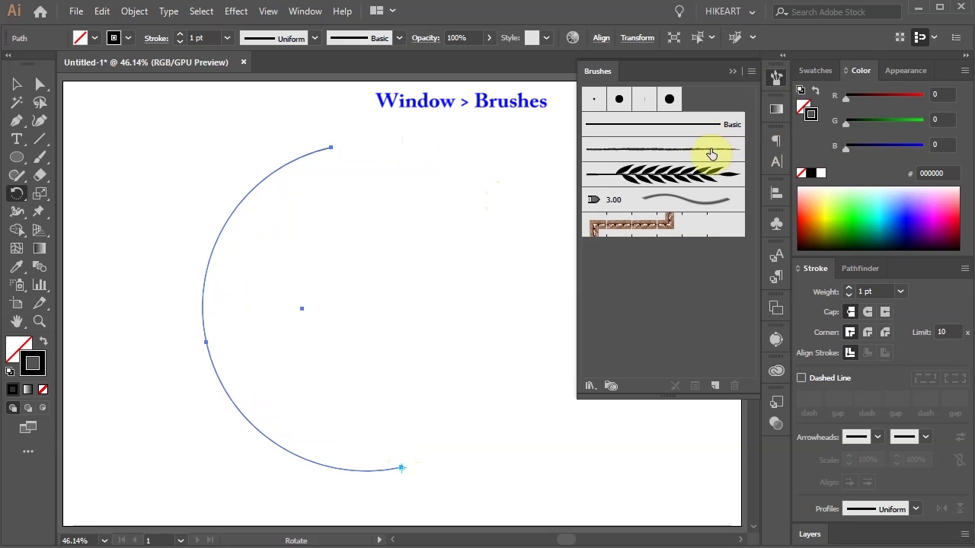
Step: Apply Art Brush 1 to the arc at 0.75 pt and move the branch up and right
{"action": "left_click", "coordinate": [674, 176]}
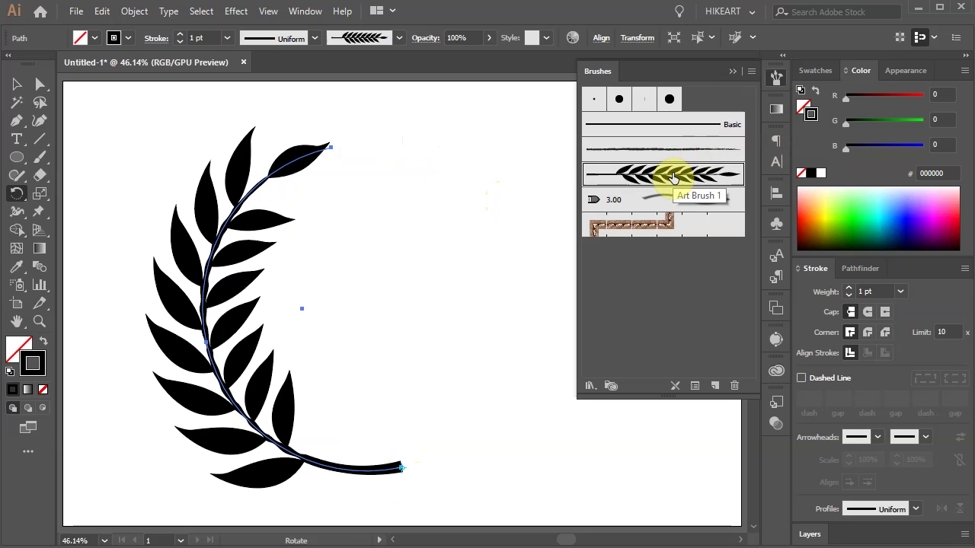
{"action": "left_click", "coordinate": [731, 71]}
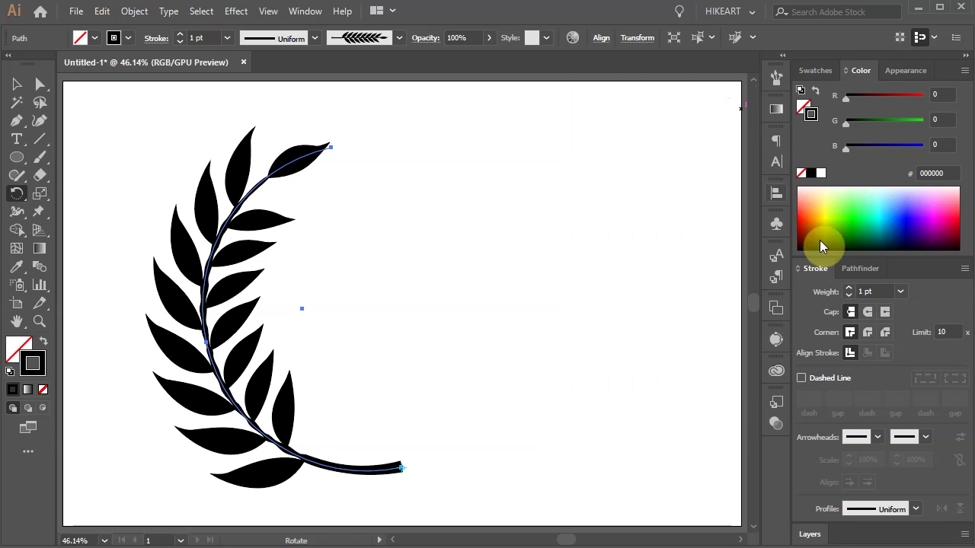
{"action": "left_click", "coordinate": [900, 291]}
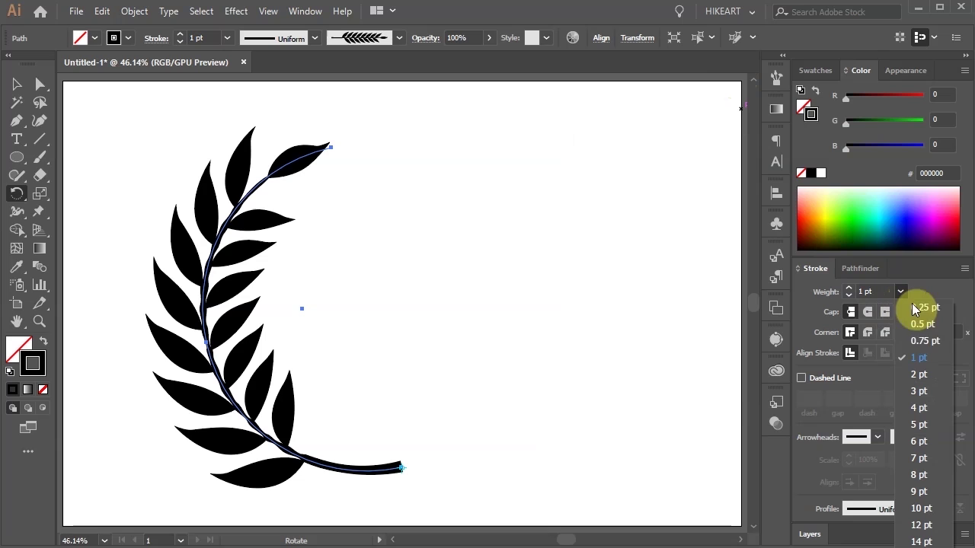
{"action": "left_click", "coordinate": [925, 341]}
{"action": "key", "text": "v"}
{"action": "left_click", "coordinate": [315, 457]}
{"action": "left_click_drag", "start_coordinate": [348, 450], "coordinate": [387, 424]}
{"action": "left_click", "coordinate": [463, 487]}
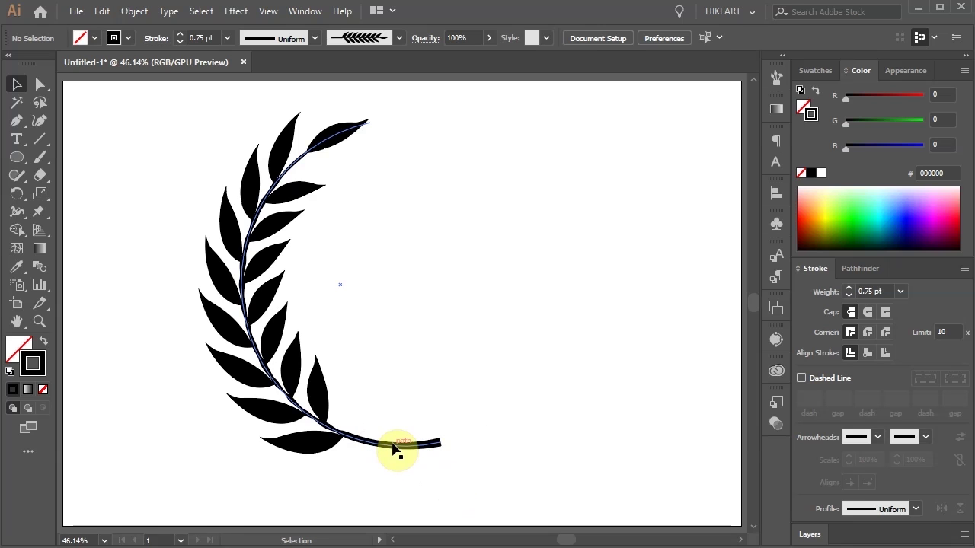
Step: Expand the brushed branch's appearance and ungroup it into separate leaf and stem shapes
{"action": "key", "text": "ctrl+a"}
{"action": "left_click", "coordinate": [134, 11]}
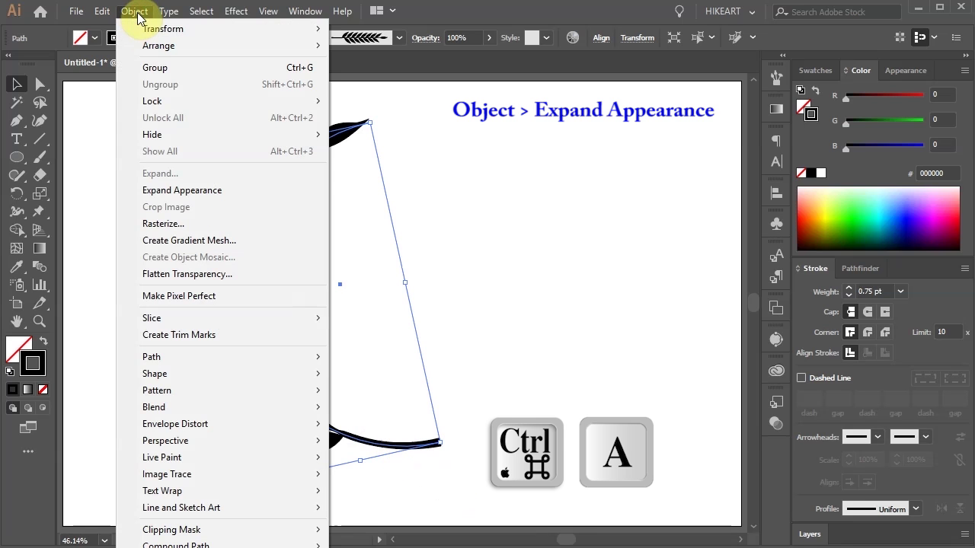
{"action": "left_click", "coordinate": [215, 194]}
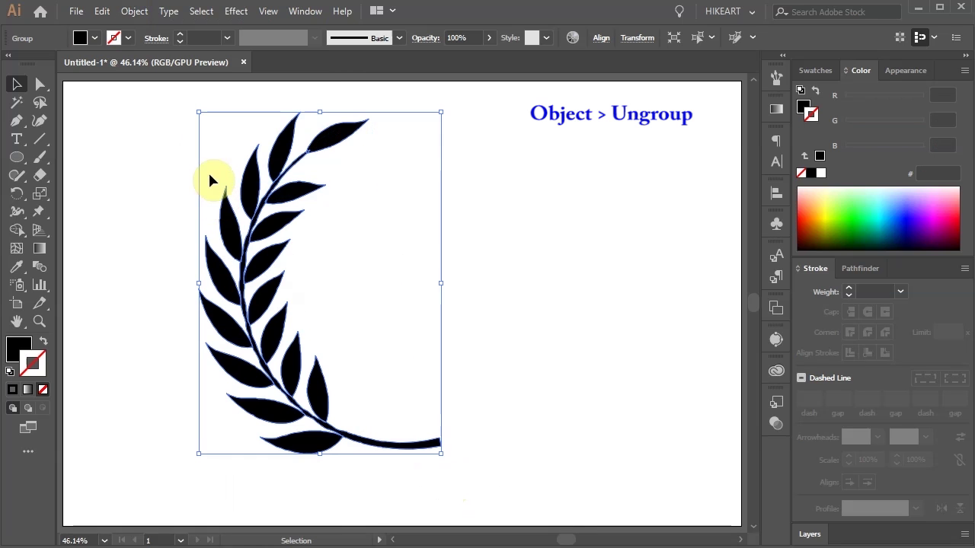
{"action": "left_click", "coordinate": [134, 11]}
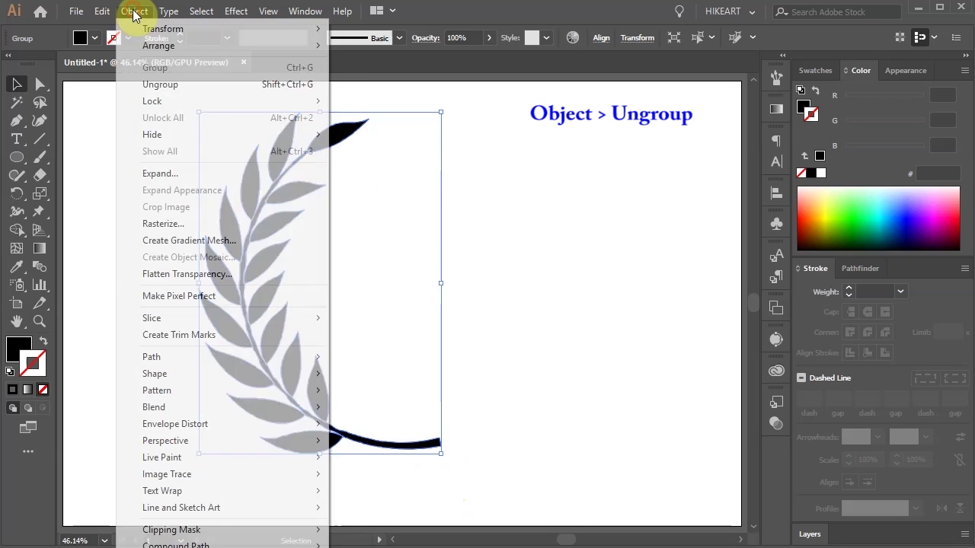
{"action": "left_click", "coordinate": [181, 84]}
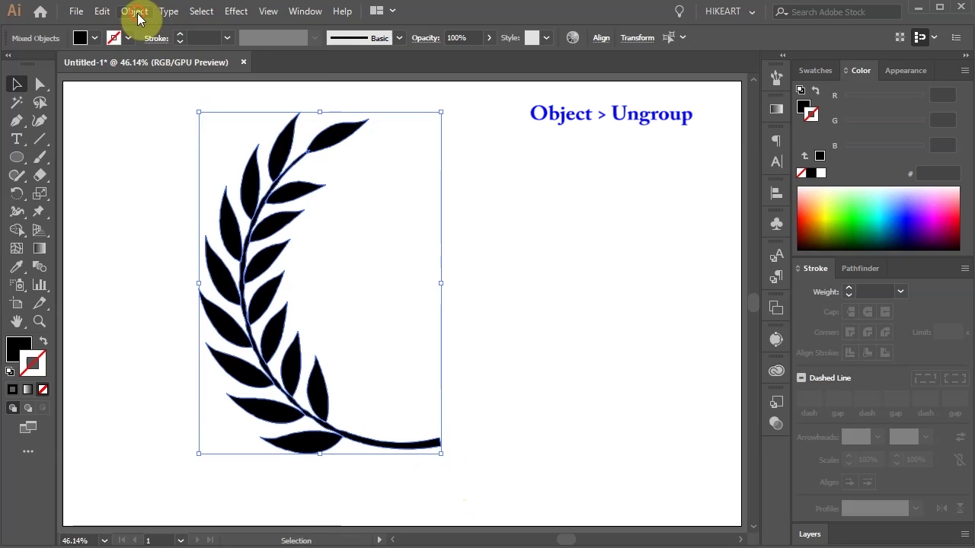
{"action": "left_click", "coordinate": [135, 12]}
{"action": "left_click", "coordinate": [183, 86]}
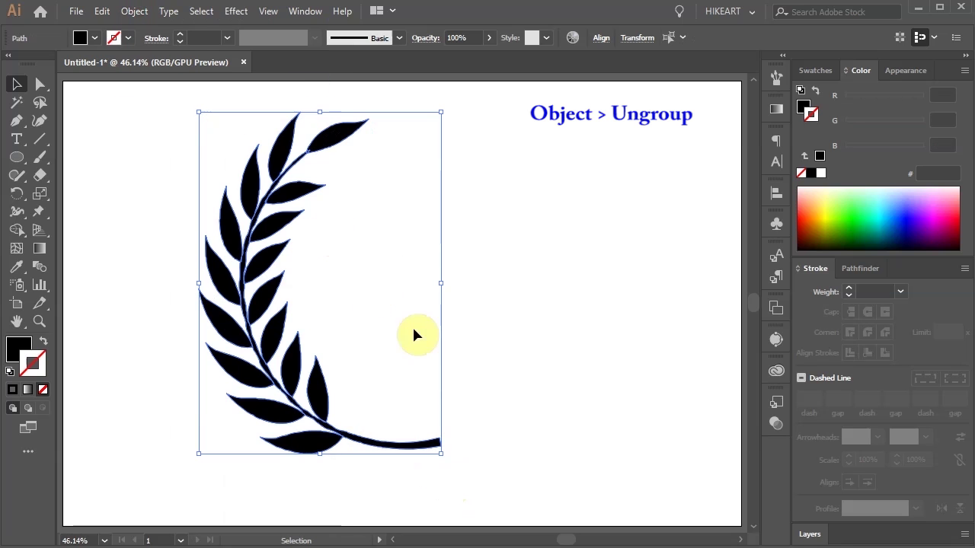
{"action": "left_click", "coordinate": [412, 325]}
{"action": "key", "text": "z"}
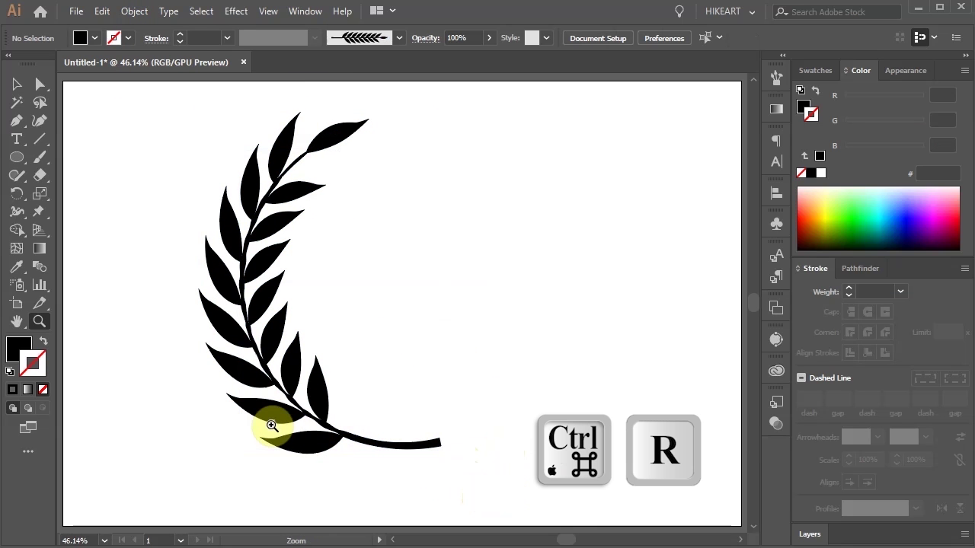
Step: Show the rulers and place a vertical guide across the stem end
{"action": "key", "text": "ctrl"}
{"action": "key", "text": "ctrl+r"}
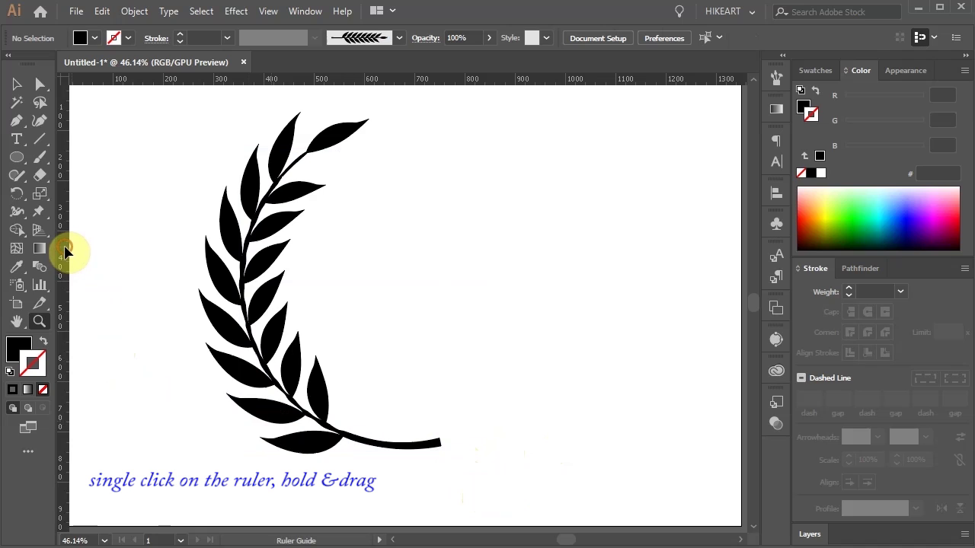
{"action": "left_click_drag", "start_coordinate": [66, 252], "coordinate": [292, 260]}
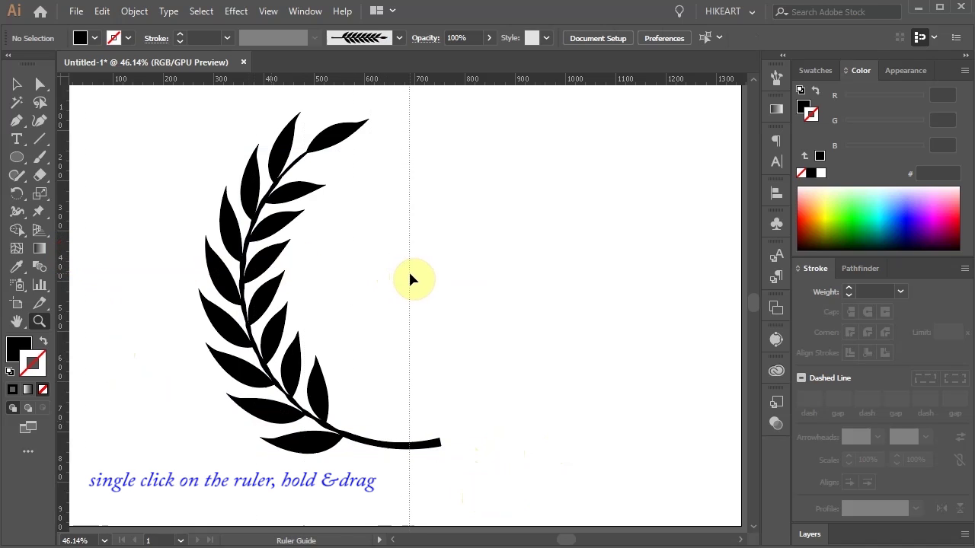
{"action": "left_click_drag", "start_coordinate": [412, 279], "coordinate": [412, 279]}
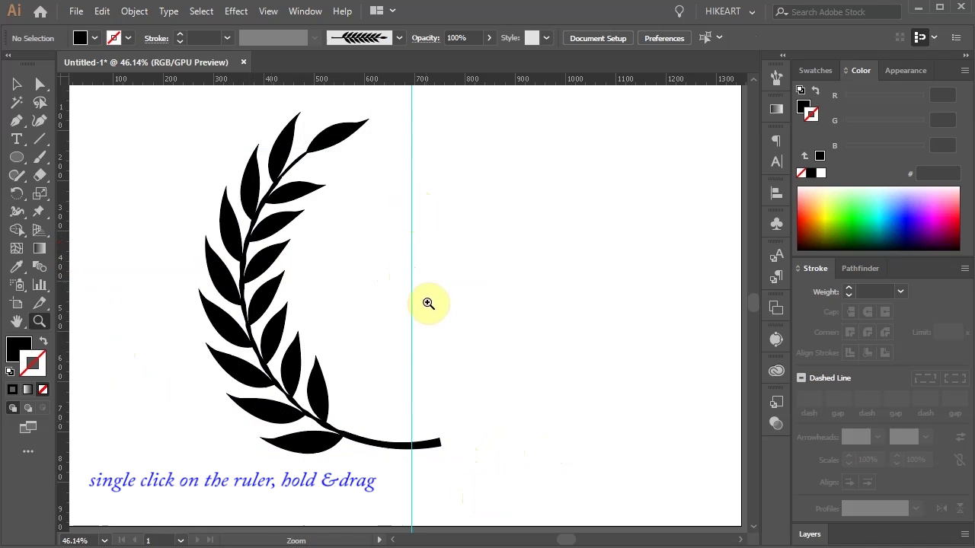
Step: Tilt the branch counterclockwise so its stem tip meets the guide, zoomed in on the tip
{"action": "key", "text": "ctrl+a"}
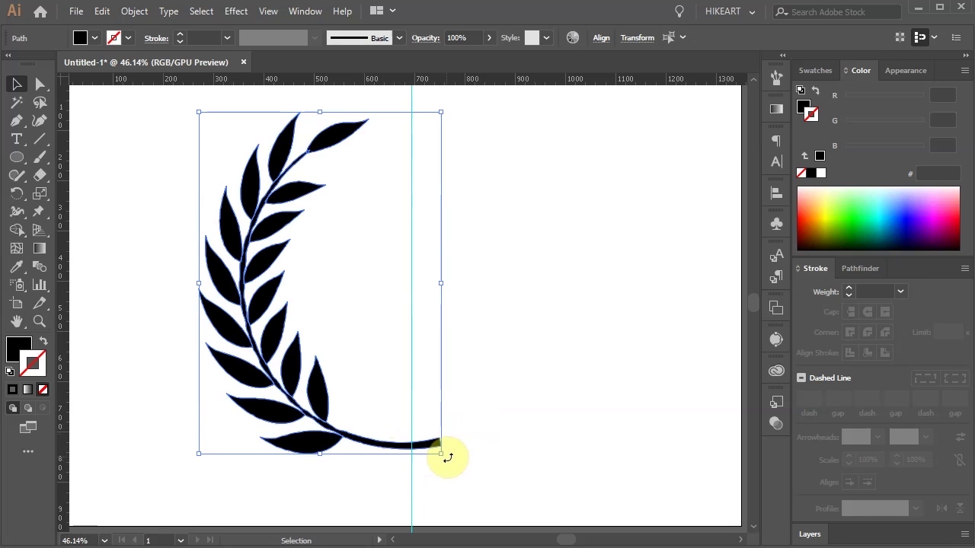
{"action": "left_click_drag", "start_coordinate": [446, 457], "coordinate": [461, 446]}
{"action": "mouse_move", "coordinate": [390, 437]}
{"action": "left_mouse_down"}
{"action": "mouse_move", "coordinate": [398, 442]}
{"action": "mouse_move", "coordinate": [383, 450]}
{"action": "left_mouse_up"}
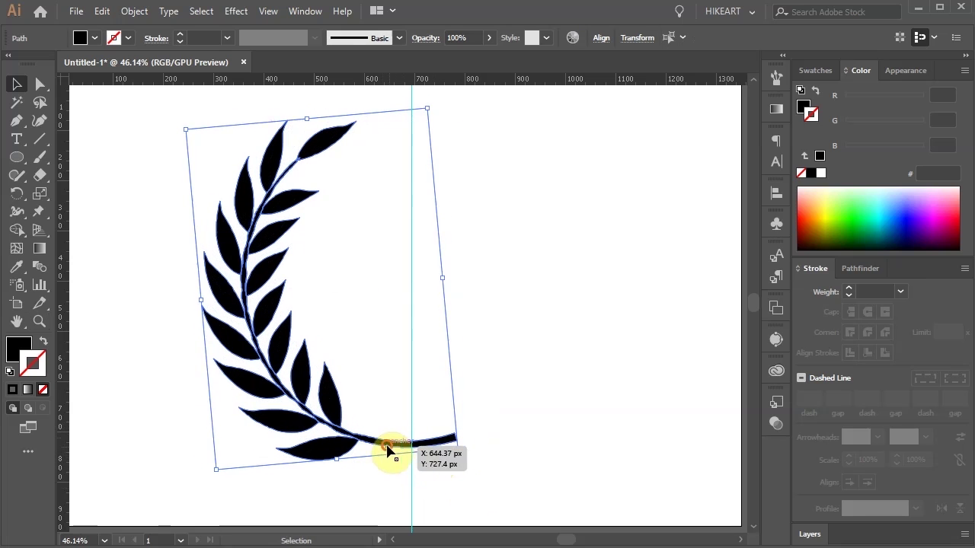
{"action": "key", "text": "z"}
{"action": "left_click_drag", "start_coordinate": [479, 492], "coordinate": [337, 396]}
Step: Cut the stem outline at two anchors with Scissors and select the separated tip section
{"action": "key", "text": "a"}
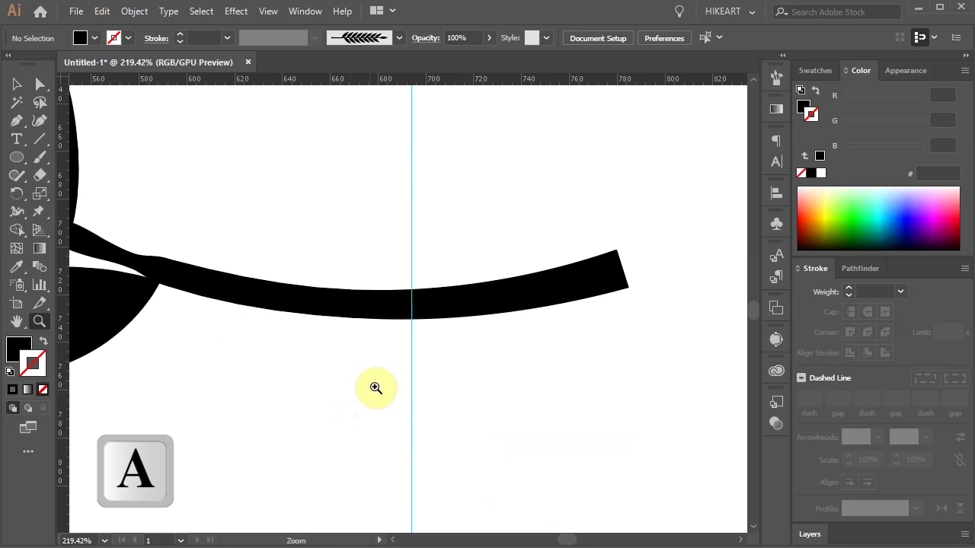
{"action": "left_click", "coordinate": [459, 320]}
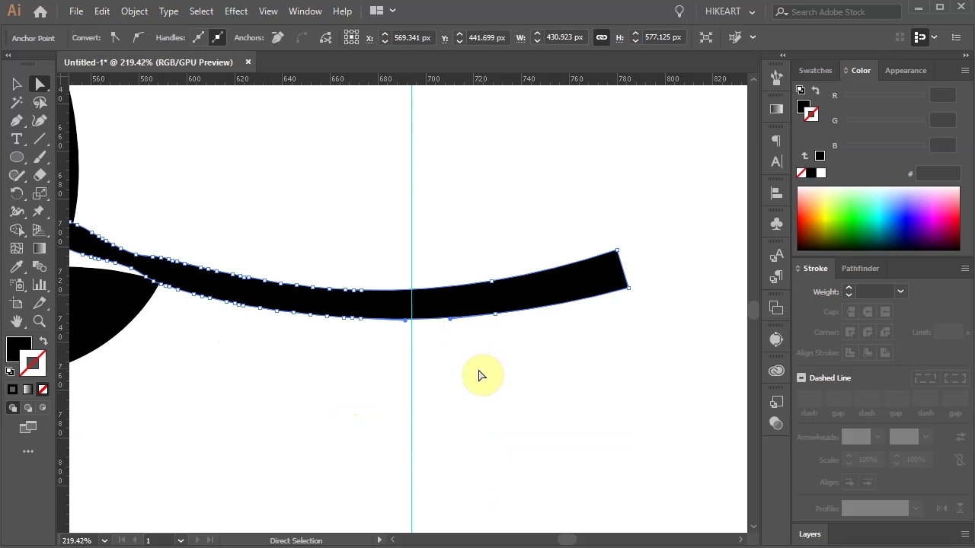
{"action": "key", "text": "c"}
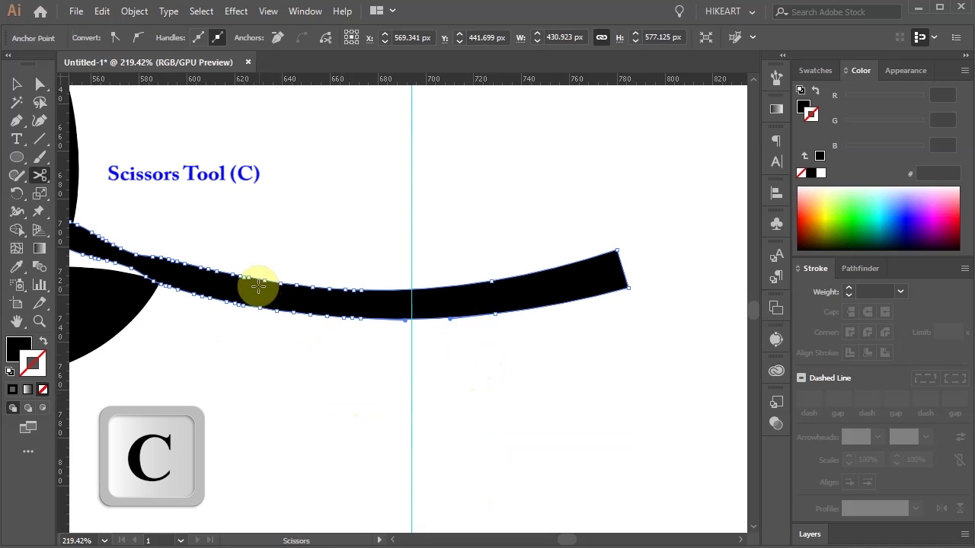
{"action": "left_click", "coordinate": [217, 270]}
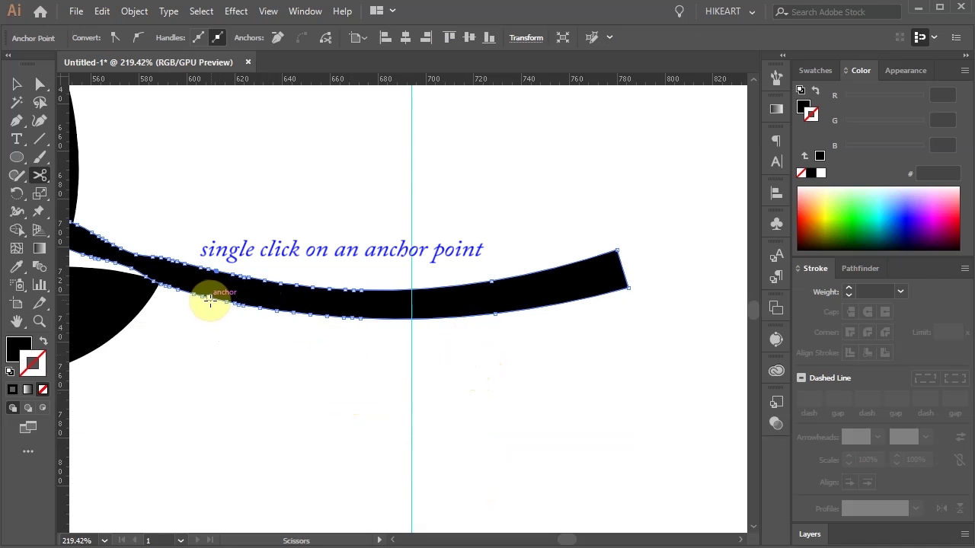
{"action": "left_click", "coordinate": [210, 302]}
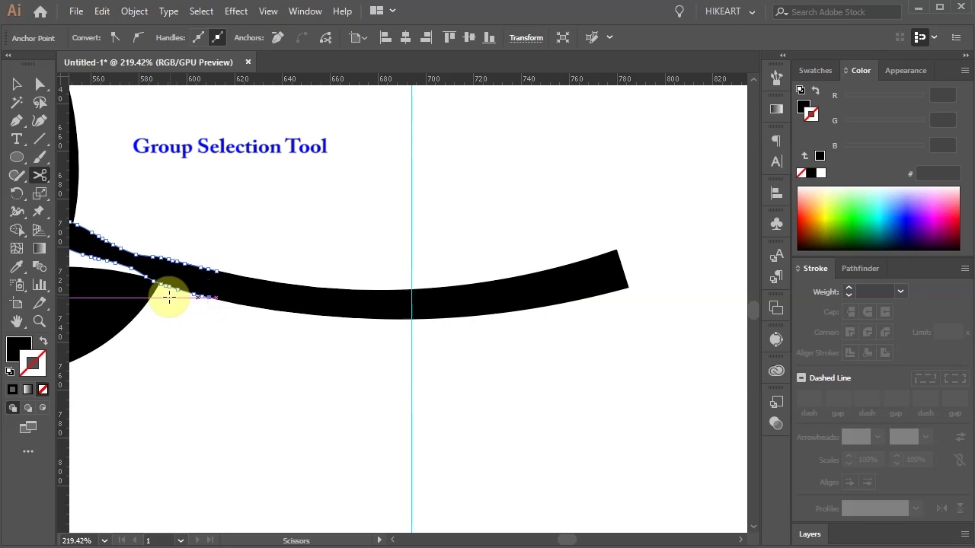
{"action": "left_click_drag", "start_coordinate": [40, 86], "coordinate": [115, 101]}
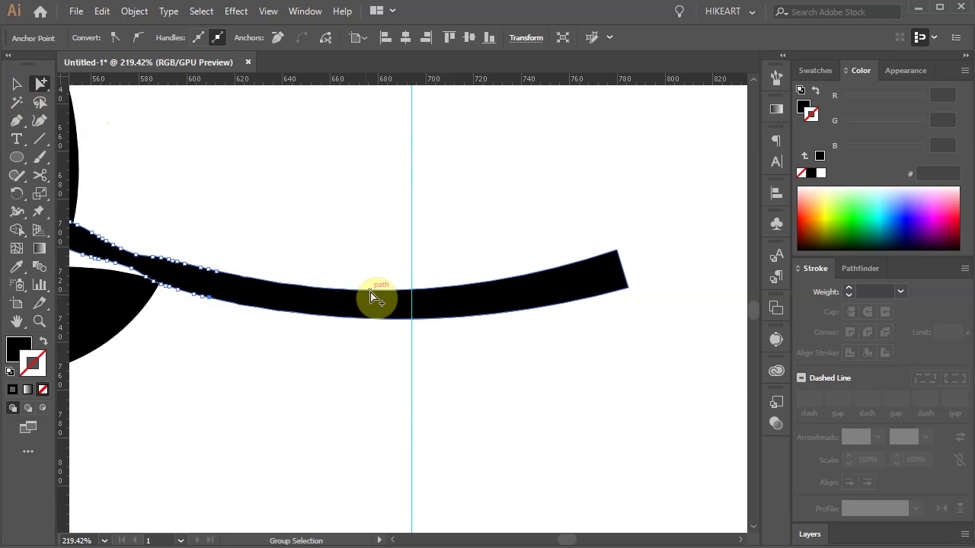
{"action": "left_click", "coordinate": [373, 297]}
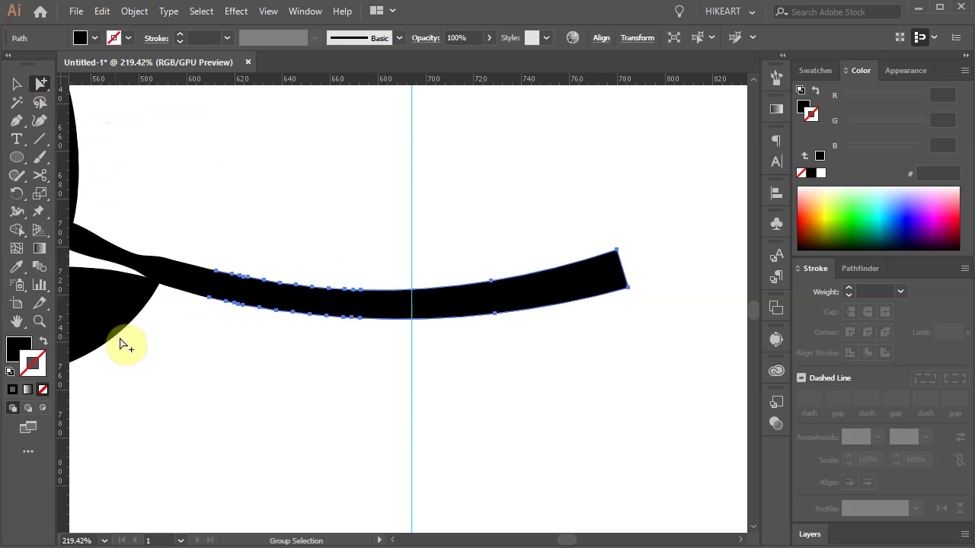
Step: Add the nearby leaf shapes to the selection and fill them peach (ffdbb7)
{"action": "left_click", "coordinate": [84, 343], "text": "shift"}
{"action": "left_click", "coordinate": [17, 348]}
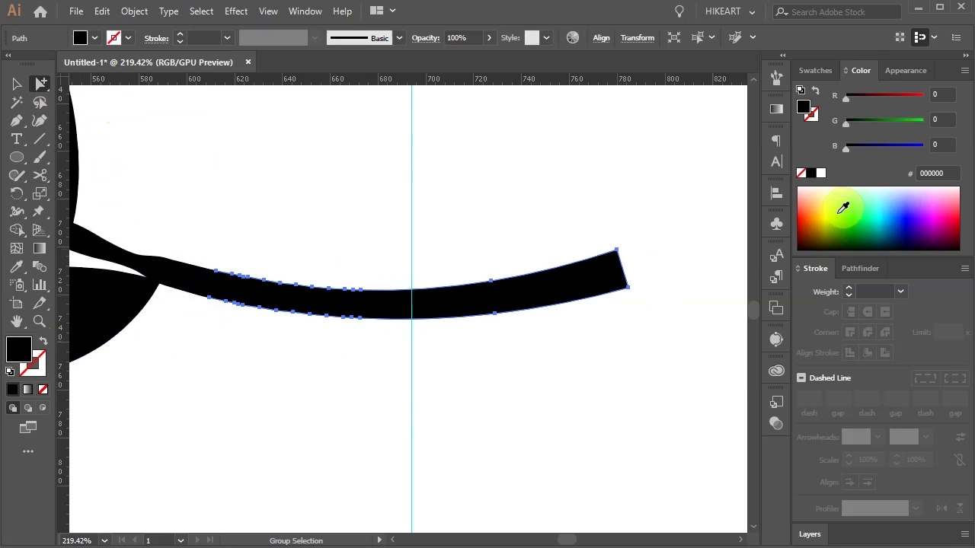
{"action": "left_click", "coordinate": [810, 192]}
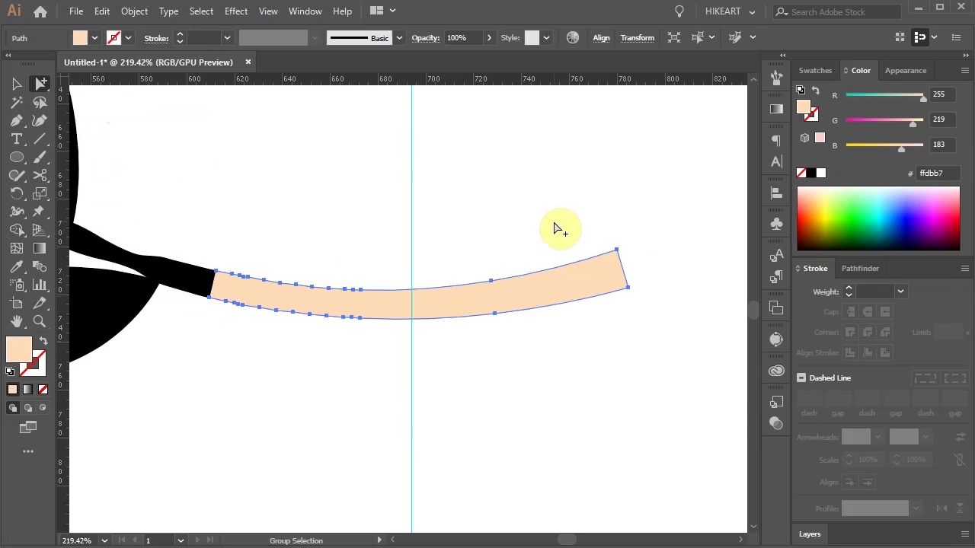
Step: Reflect the stem piece across the horizontal axis and move it down and right
{"action": "key", "text": "o"}
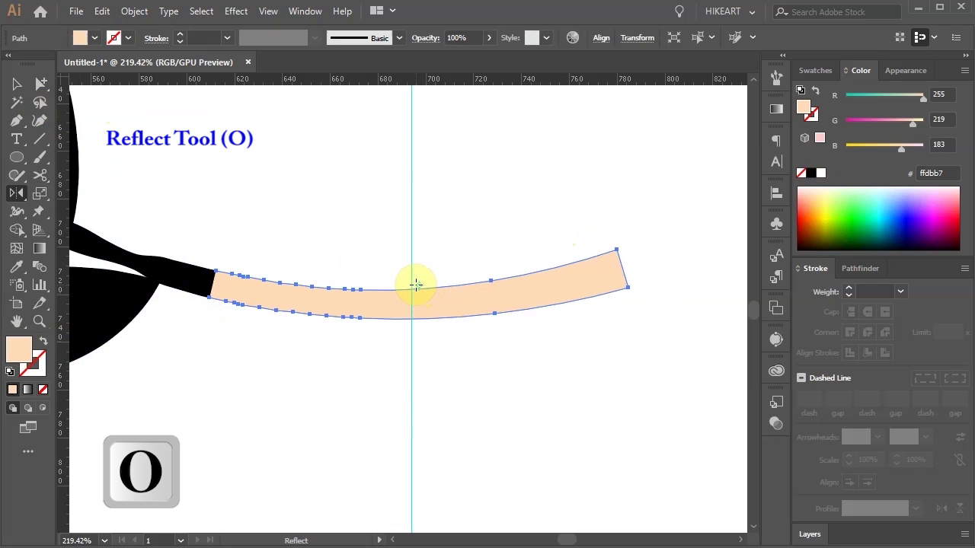
{"action": "left_click", "coordinate": [13, 195]}
{"action": "key", "text": "Return"}
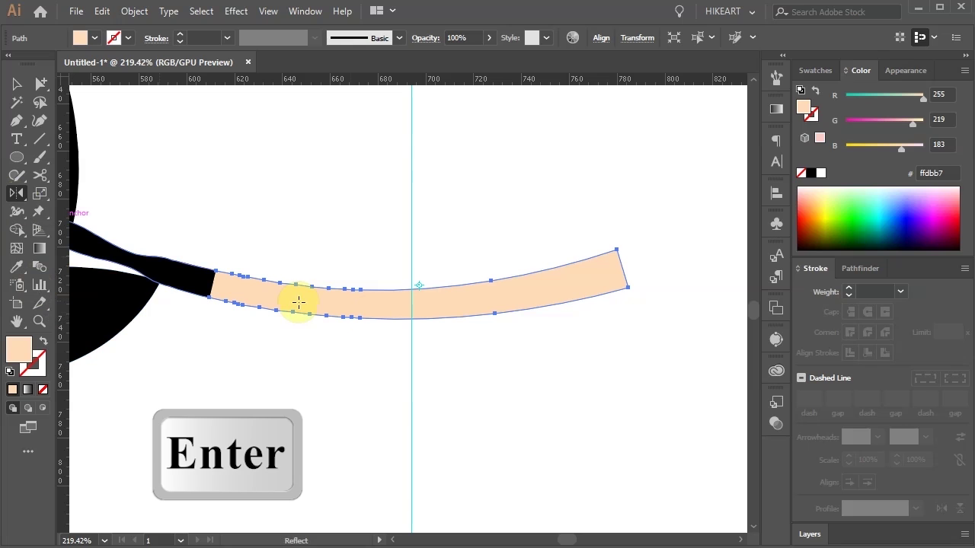
{"action": "left_click", "coordinate": [736, 247]}
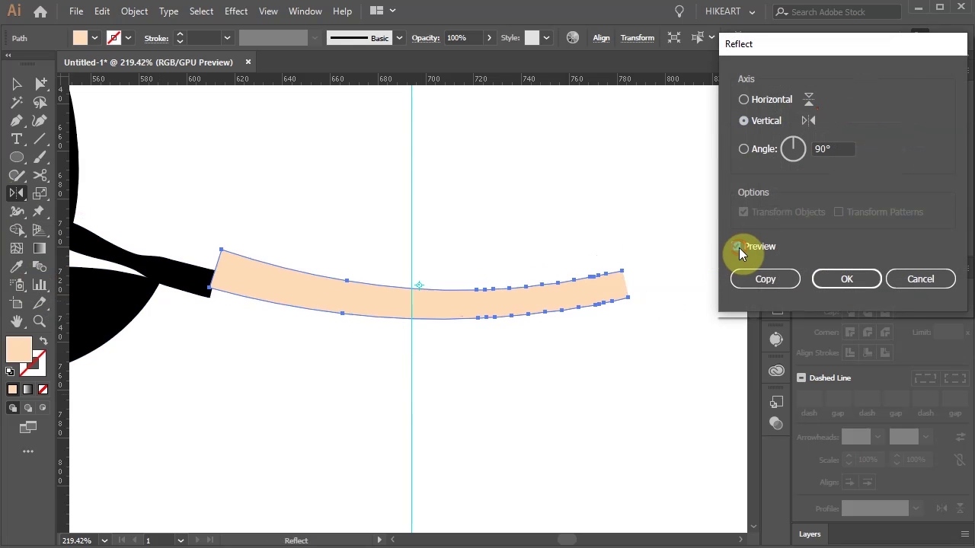
{"action": "left_click", "coordinate": [744, 100]}
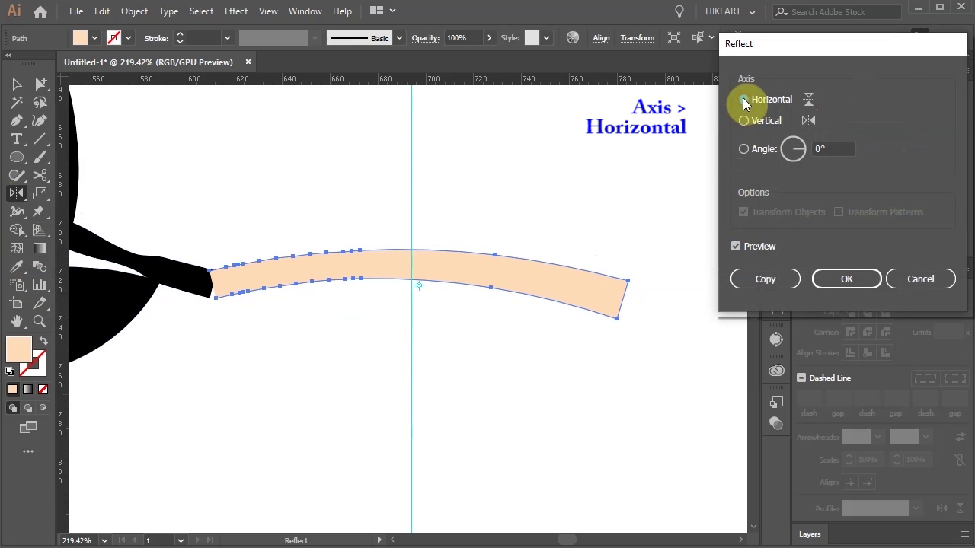
{"action": "left_click", "coordinate": [842, 279]}
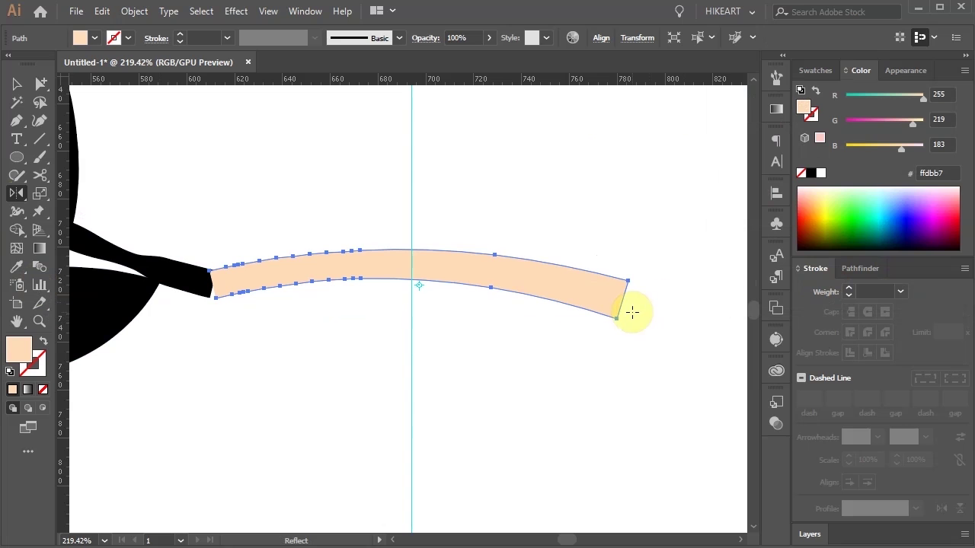
{"action": "key", "text": "v"}
{"action": "mouse_move", "coordinate": [633, 321]}
{"action": "left_mouse_down"}
{"action": "mouse_move", "coordinate": [666, 337]}
{"action": "mouse_move", "coordinate": [668, 289]}
{"action": "mouse_move", "coordinate": [495, 322]}
{"action": "mouse_move", "coordinate": [494, 388]}
{"action": "mouse_move", "coordinate": [482, 387]}
{"action": "mouse_move", "coordinate": [492, 387]}
{"action": "left_mouse_up"}
Step: Join the black stem's end anchors to the peach stem piece into one path
{"action": "key", "text": "ctrl+shift+a"}
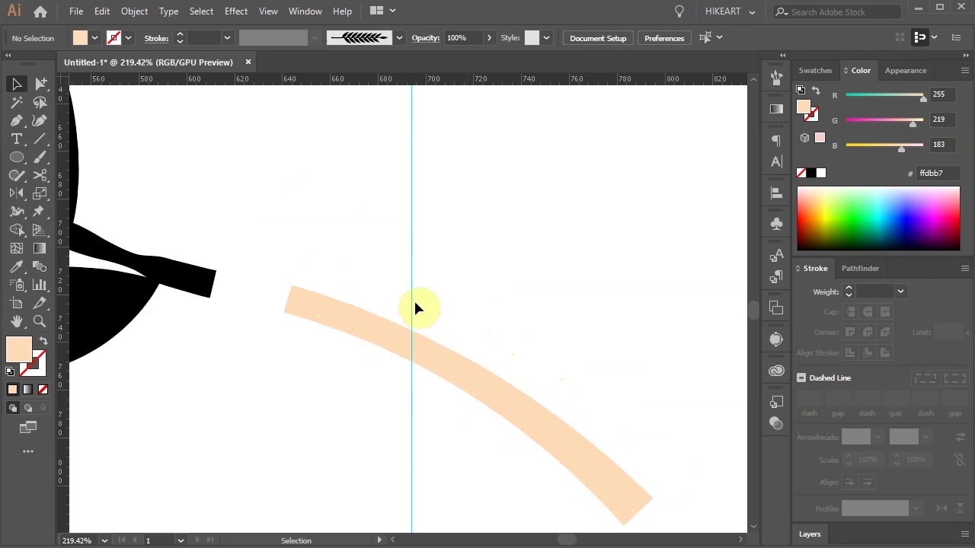
{"action": "key", "text": "a"}
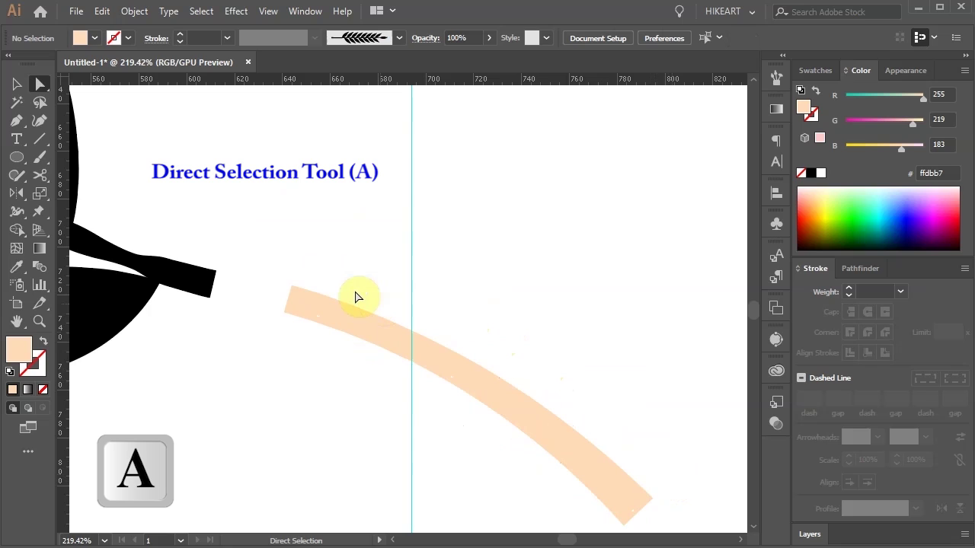
{"action": "left_click", "coordinate": [218, 274]}
{"action": "key", "text": "shift"}
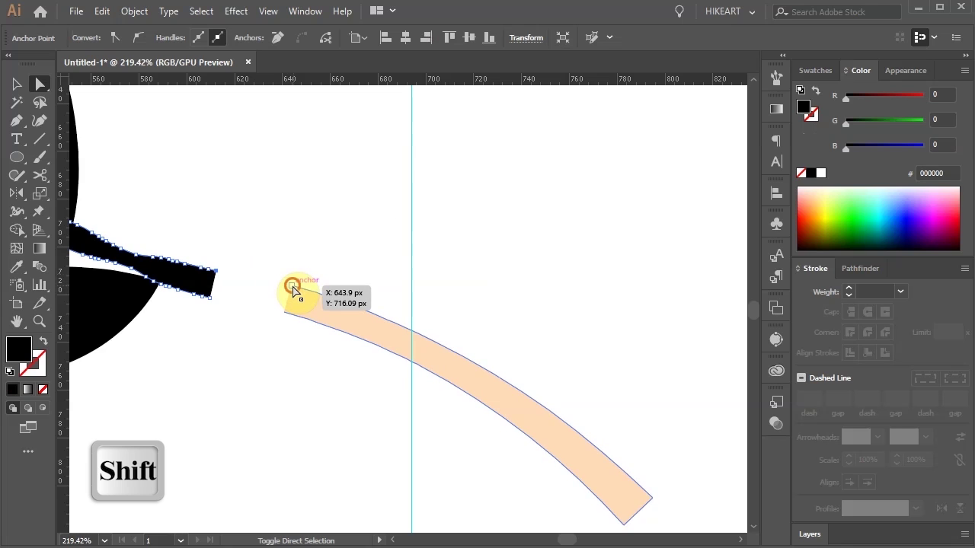
{"action": "left_click", "coordinate": [294, 287], "text": "shift"}
{"action": "key", "text": "ctrl"}
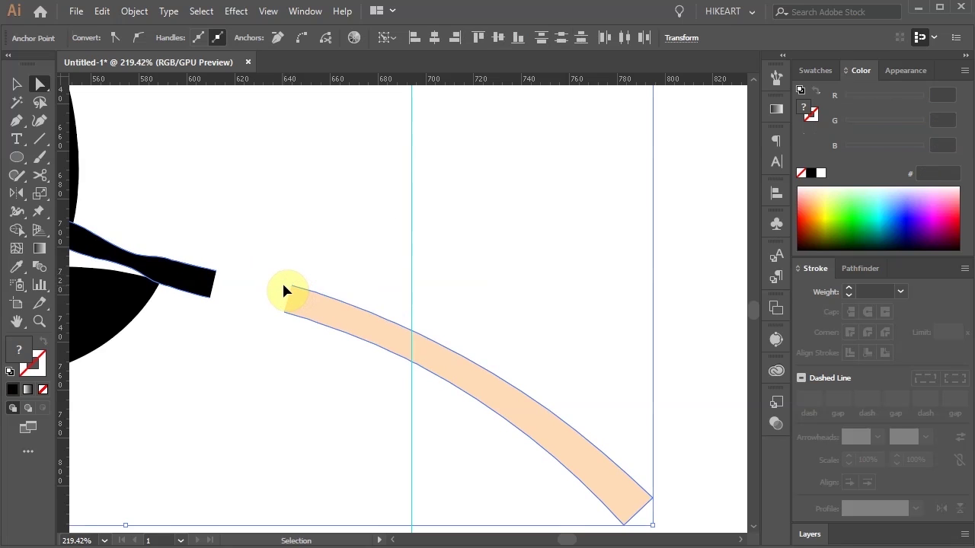
{"action": "key", "text": "ctrl+j"}
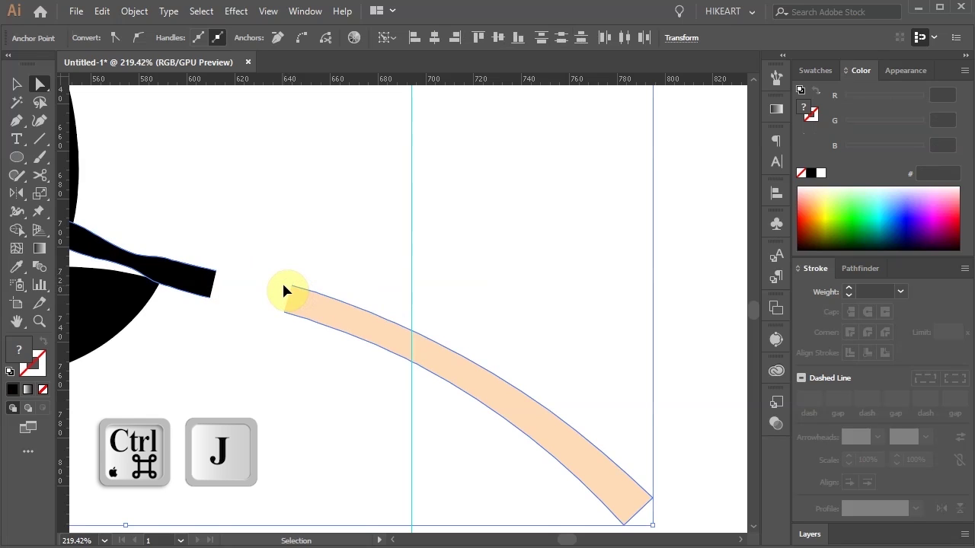
{"action": "key", "text": "ctrl+j"}
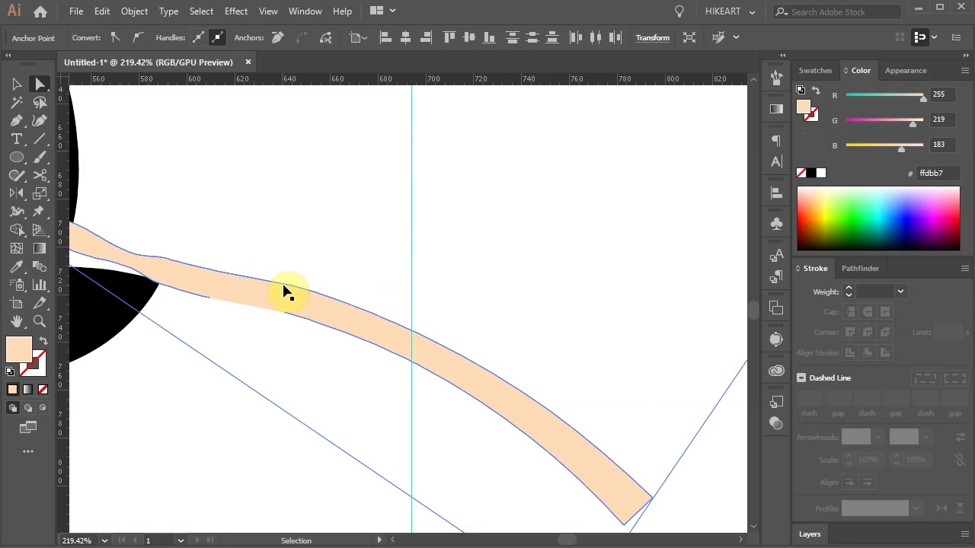
{"action": "left_click", "coordinate": [285, 315]}
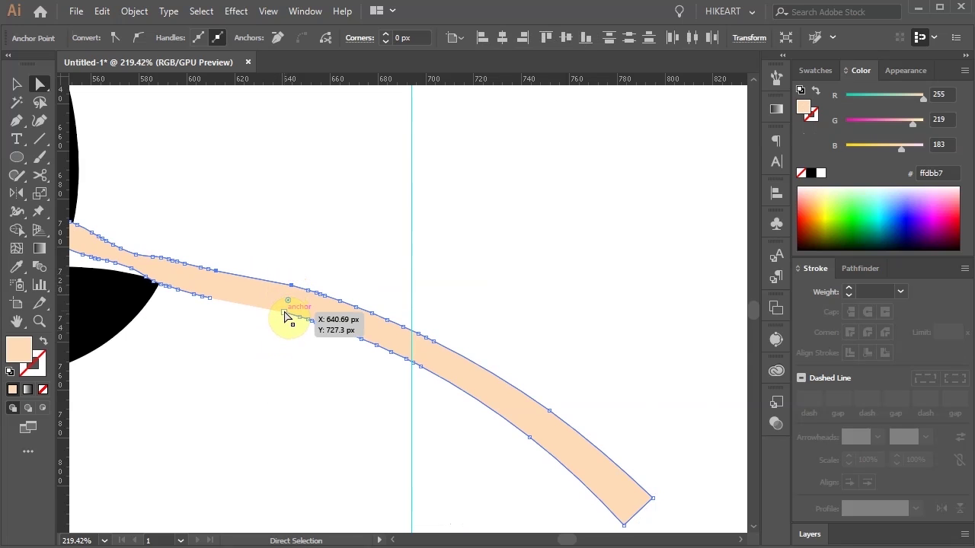
{"action": "left_click", "coordinate": [209, 297], "text": "shift"}
{"action": "key", "text": "ctrl+j"}
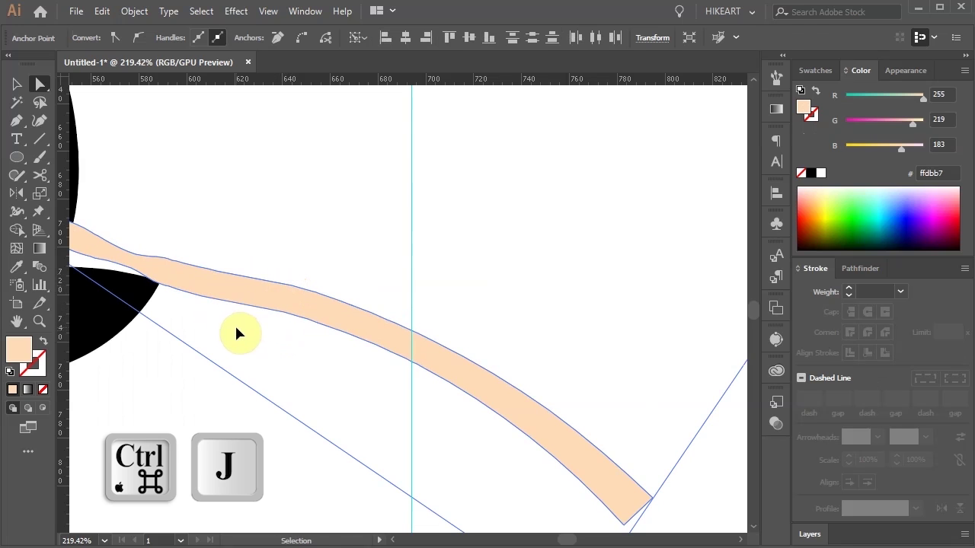
Step: Smooth the stem joint's top edge by pulling out a curve handle
{"action": "left_click", "coordinate": [291, 285]}
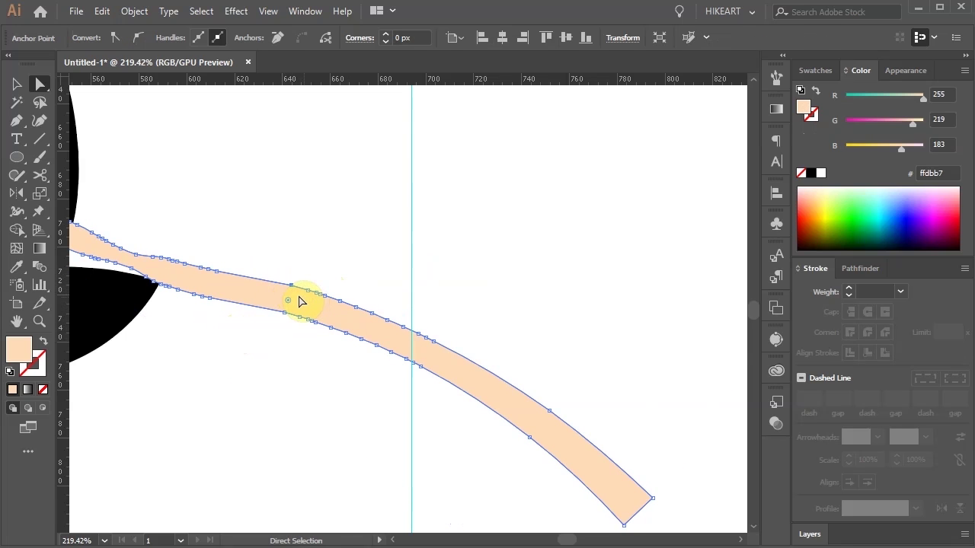
{"action": "key", "text": "z"}
{"action": "left_click_drag", "start_coordinate": [226, 255], "coordinate": [368, 364]}
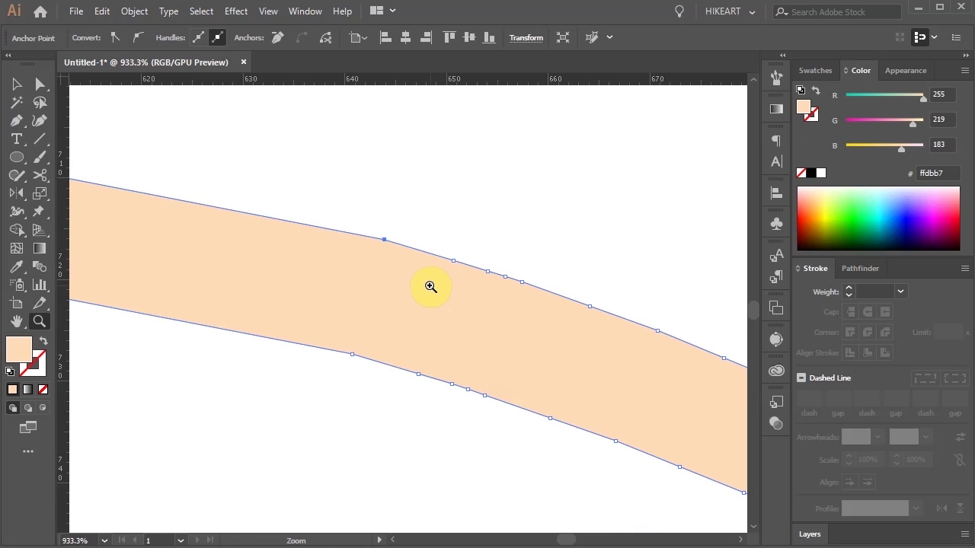
{"action": "key", "text": "shift+c"}
{"action": "left_click_drag", "start_coordinate": [384, 239], "coordinate": [324, 219]}
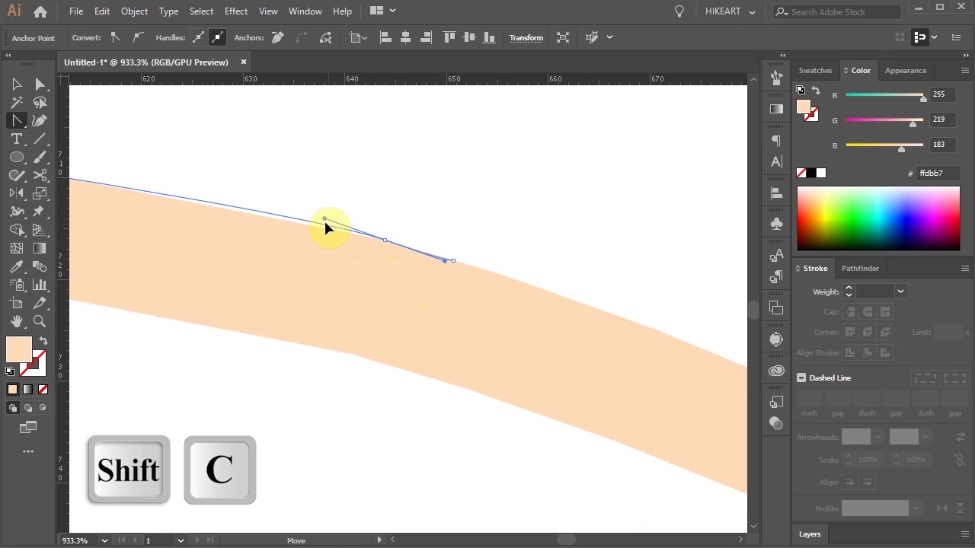
{"action": "left_click", "coordinate": [456, 269]}
Step: Remove the surplus anchor points along the stem's top and bottom edges, then check both edges
{"action": "left_click", "coordinate": [462, 272]}
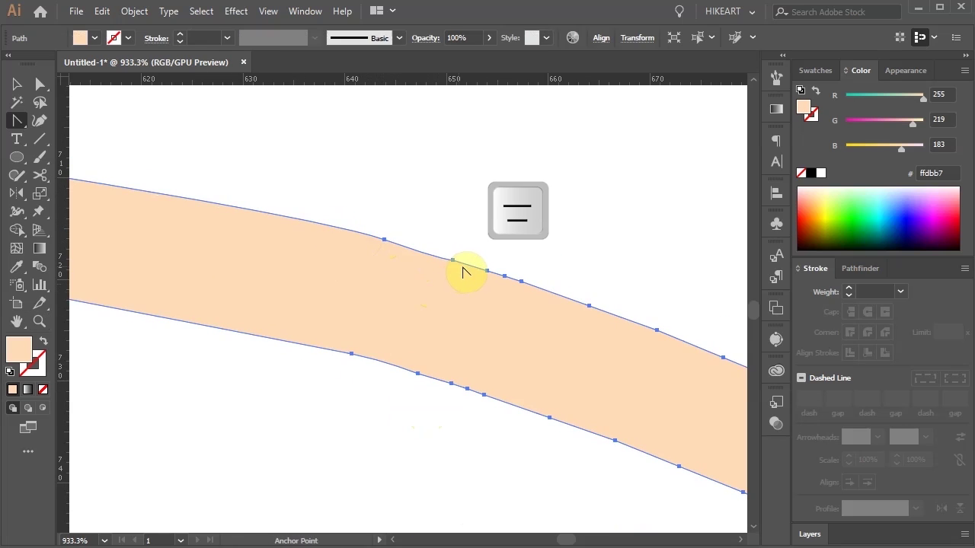
{"action": "left_click", "coordinate": [452, 262]}
{"action": "left_click", "coordinate": [485, 270]}
{"action": "left_click", "coordinate": [504, 276]}
{"action": "left_click", "coordinate": [521, 282]}
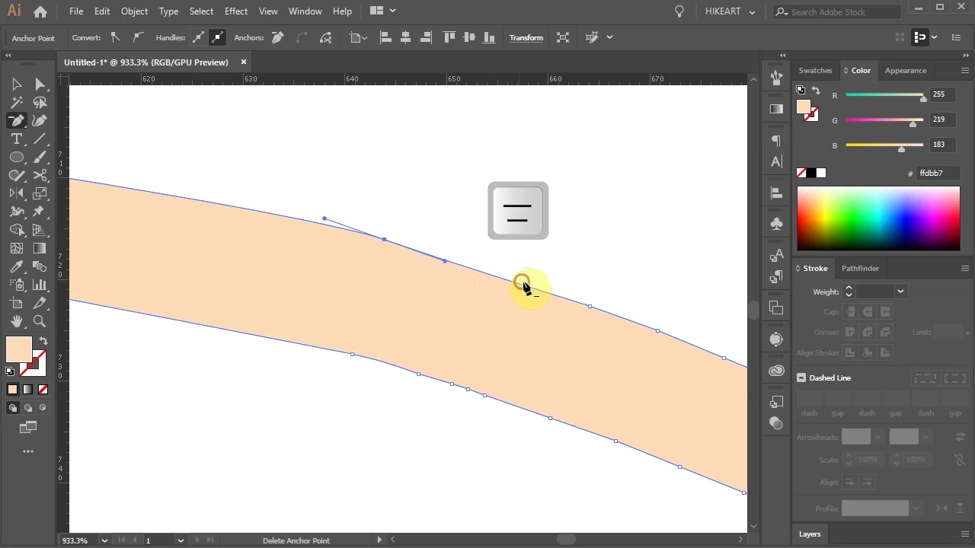
{"action": "left_click", "coordinate": [418, 373]}
{"action": "left_click", "coordinate": [452, 384]}
{"action": "left_click", "coordinate": [550, 418]}
{"action": "left_click", "coordinate": [589, 306]}
{"action": "key", "text": "a"}
{"action": "left_click", "coordinate": [477, 269]}
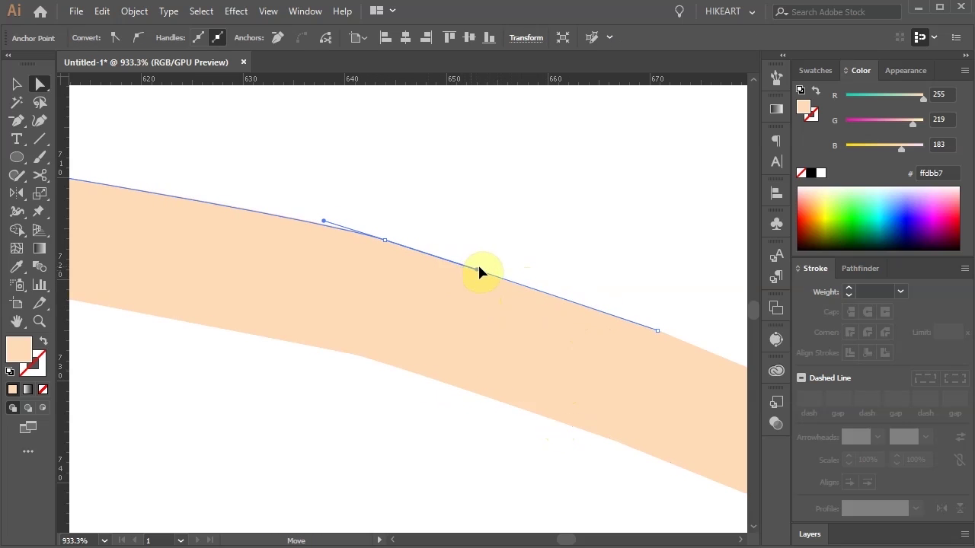
{"action": "scroll", "coordinate": [457, 335], "scroll_direction": "down", "scroll_amount": 1}
{"action": "left_click", "coordinate": [430, 379]}
{"action": "scroll", "coordinate": [512, 429], "scroll_direction": "down", "scroll_amount": 5}
Step: Bring the topmost leaf in front of the stem with Arrange > Bring to Front
{"action": "key", "text": "a"}
{"action": "key", "text": "ctrl+0"}
{"action": "left_click", "coordinate": [636, 347]}
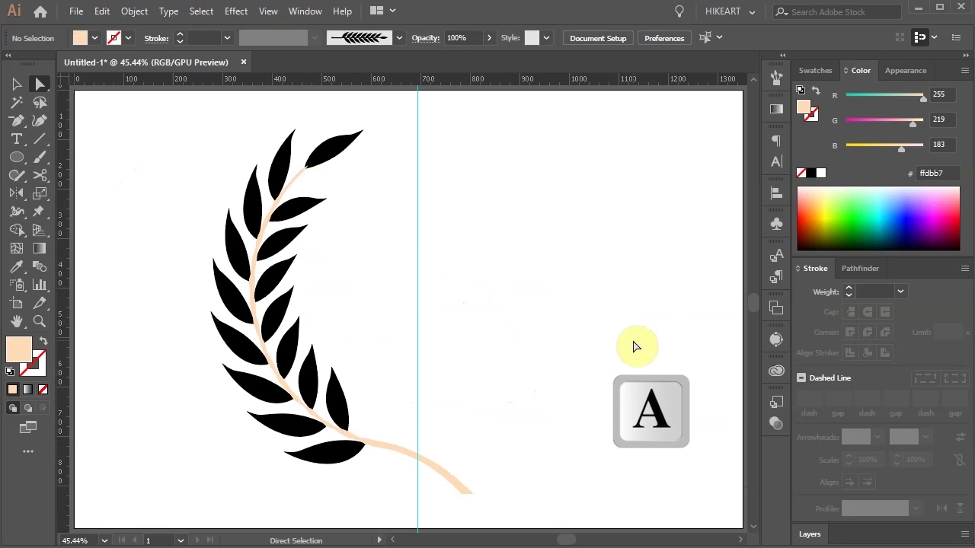
{"action": "key", "text": "v"}
{"action": "left_click", "coordinate": [336, 152]}
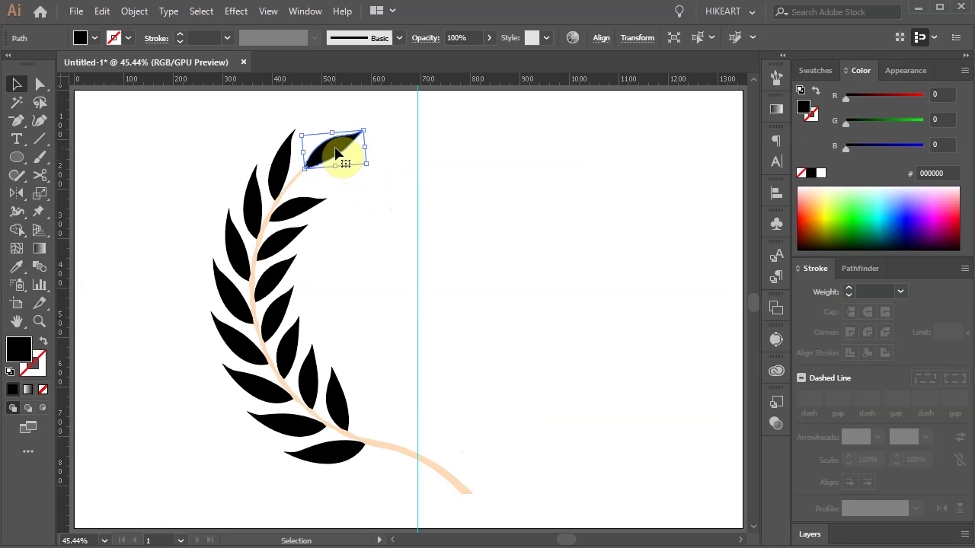
{"action": "right_click", "coordinate": [336, 152]}
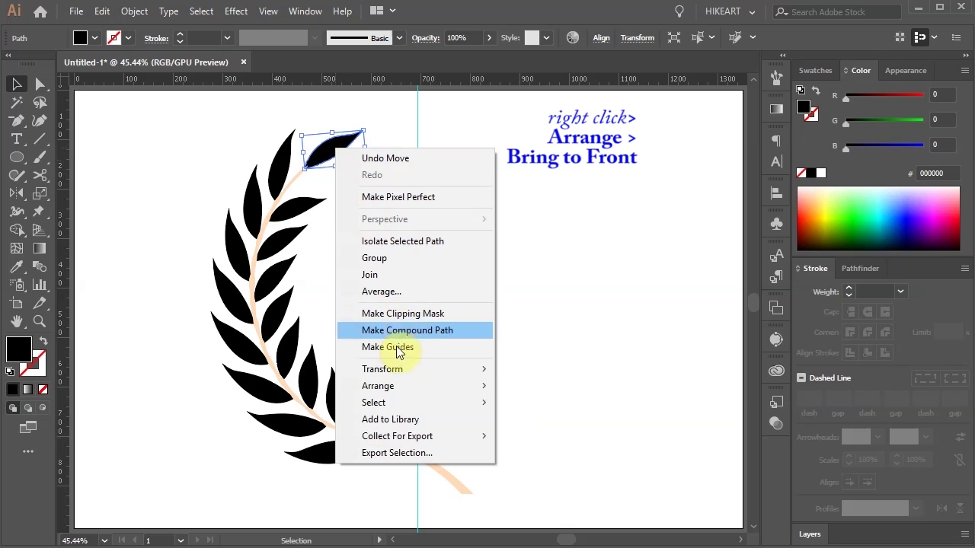
{"action": "mouse_move", "coordinate": [406, 386]}
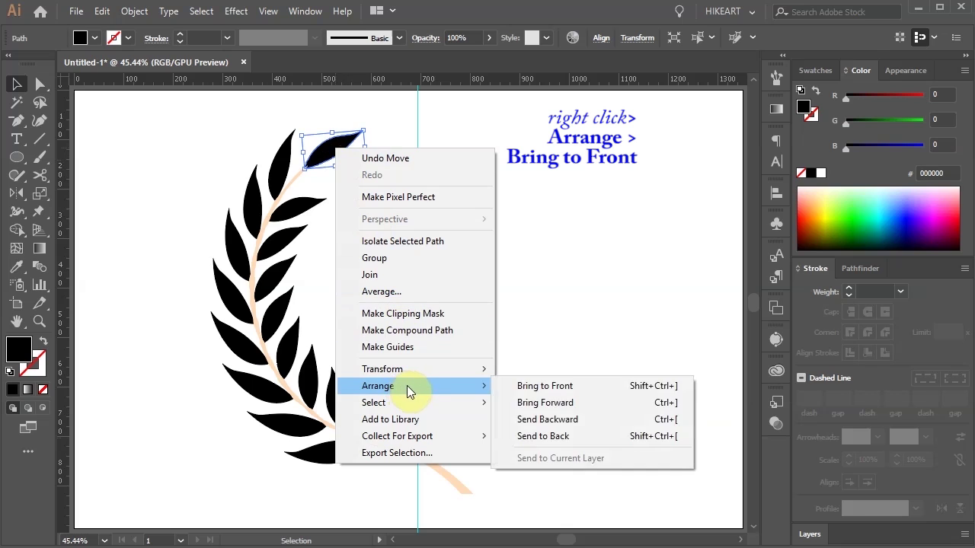
{"action": "left_click", "coordinate": [552, 388]}
{"action": "left_click", "coordinate": [555, 375]}
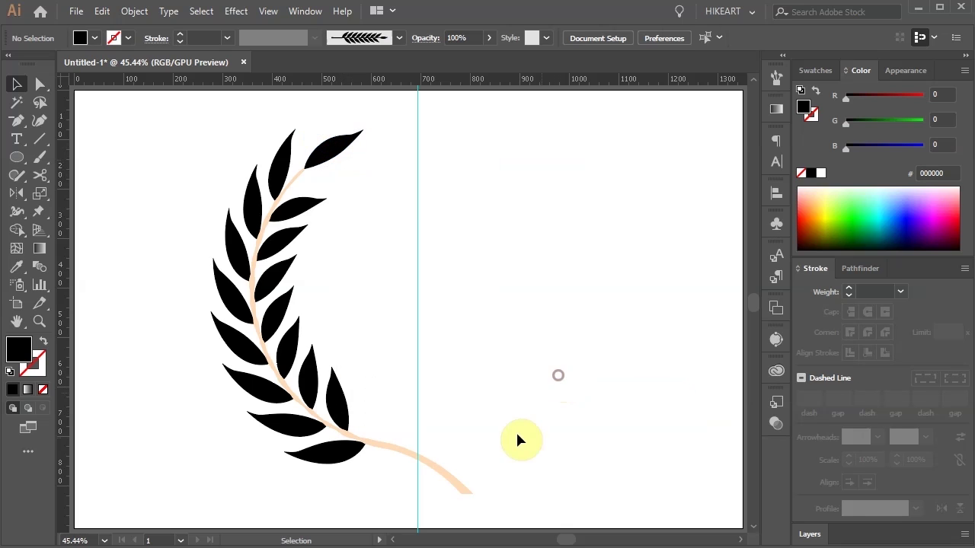
Step: Recolour the peach stem tail with a black fill
{"action": "left_click", "coordinate": [454, 484]}
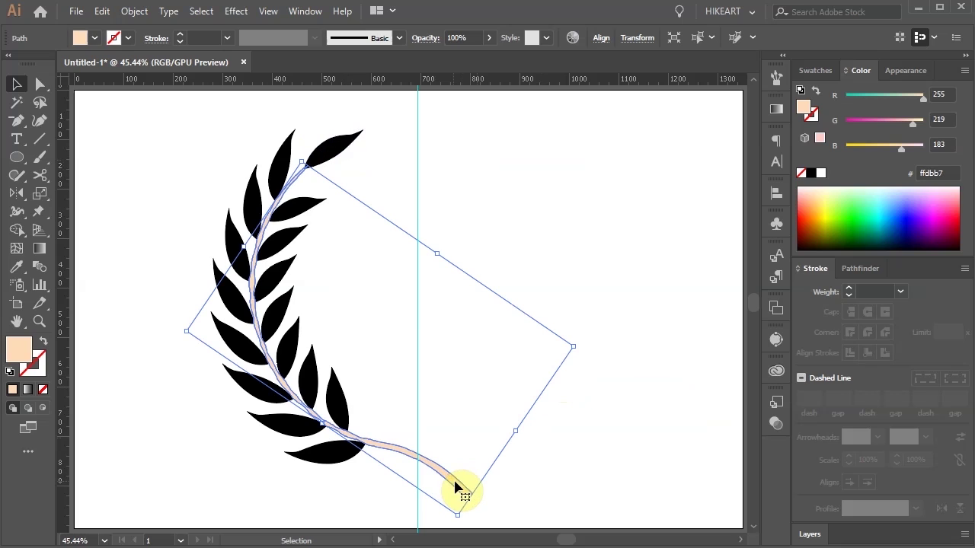
{"action": "left_click", "coordinate": [810, 173]}
{"action": "left_click", "coordinate": [595, 291]}
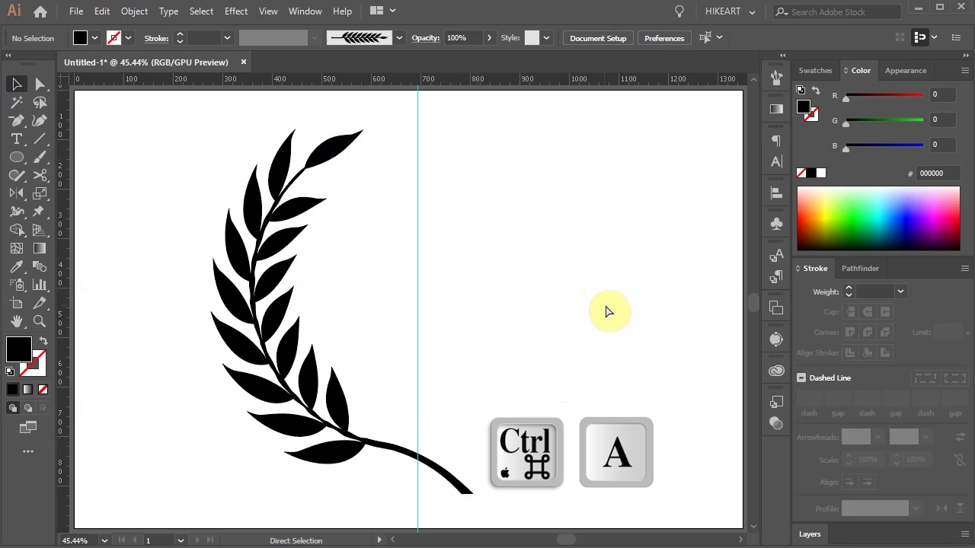
Step: Group the branch and reflect a copy across the vertical guide on the vertical axis
{"action": "key", "text": "ctrl+a"}
{"action": "key", "text": "ctrl+g"}
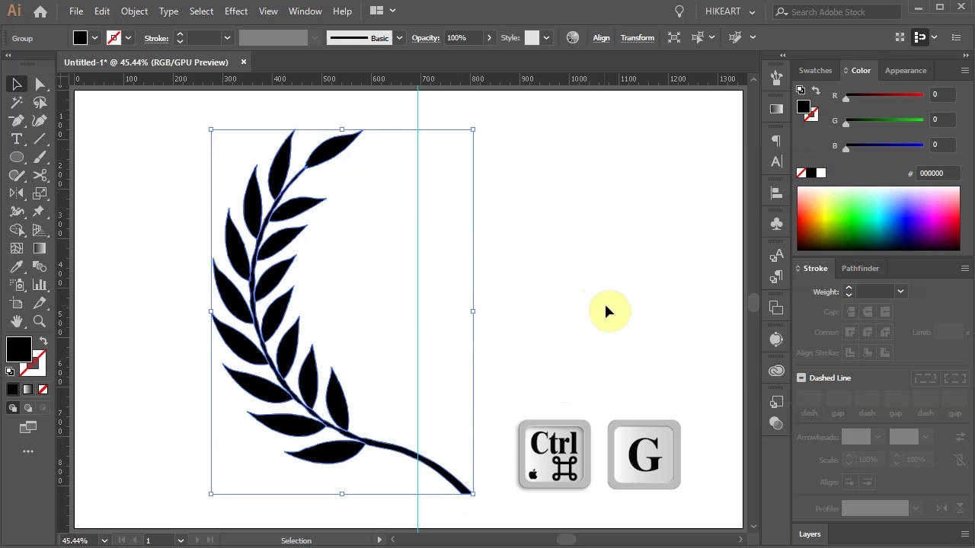
{"action": "key", "text": "o"}
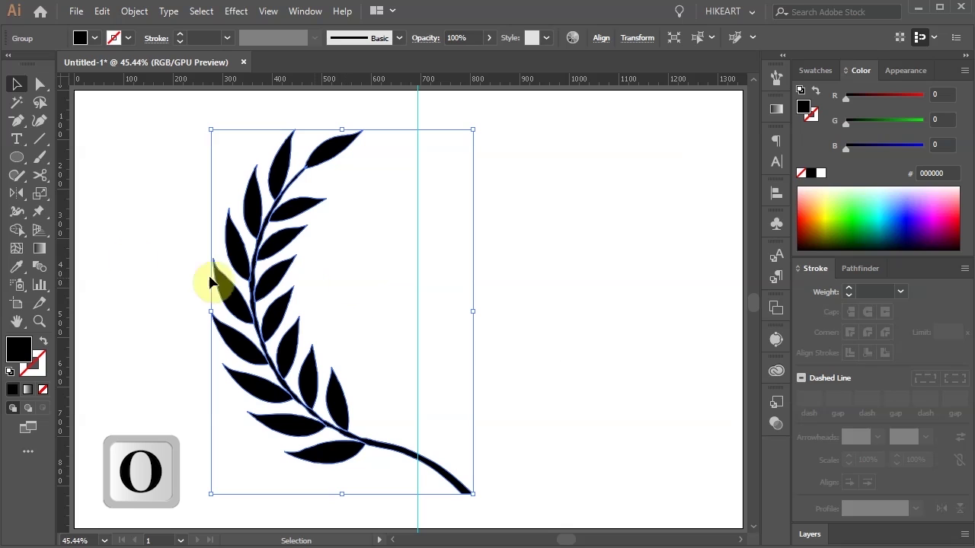
{"action": "left_click", "coordinate": [15, 195]}
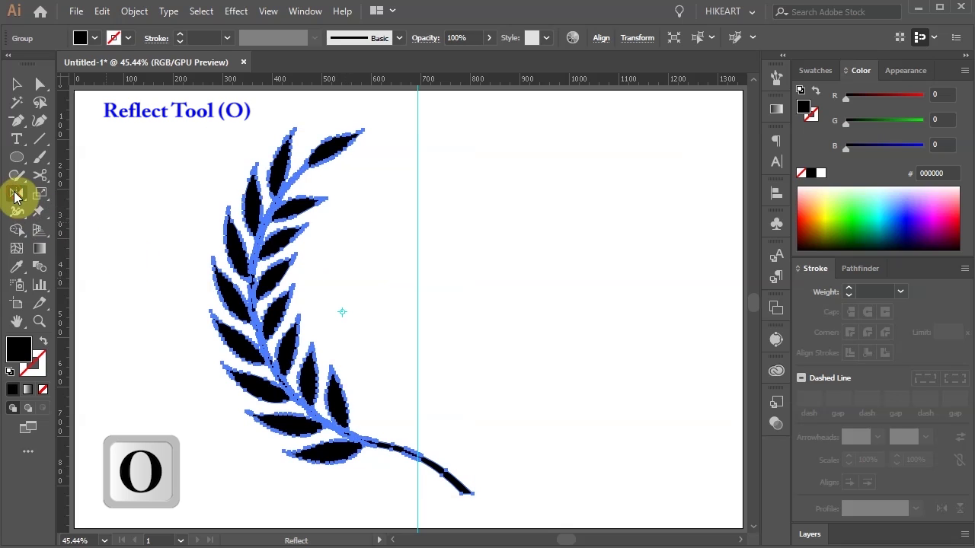
{"action": "left_click", "coordinate": [416, 226], "text": "alt"}
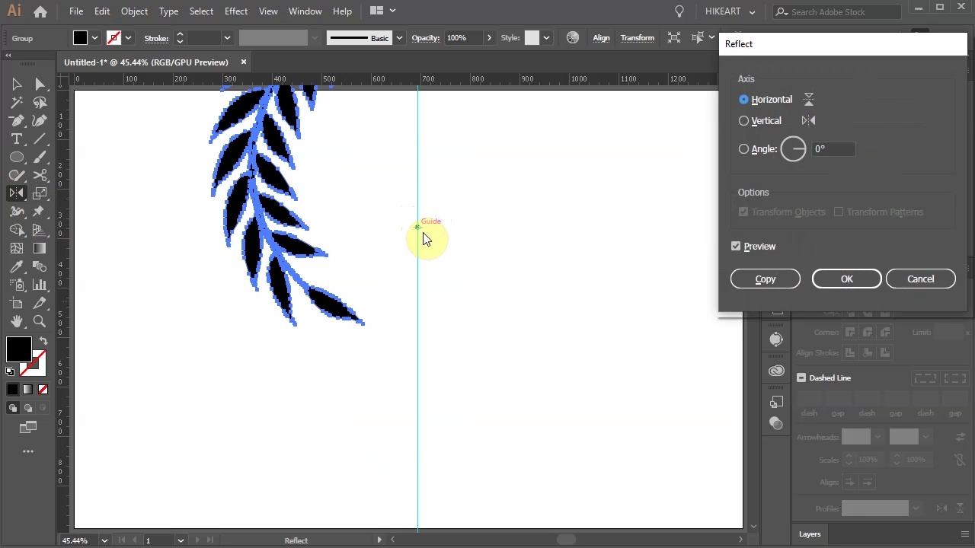
{"action": "left_click", "coordinate": [745, 119]}
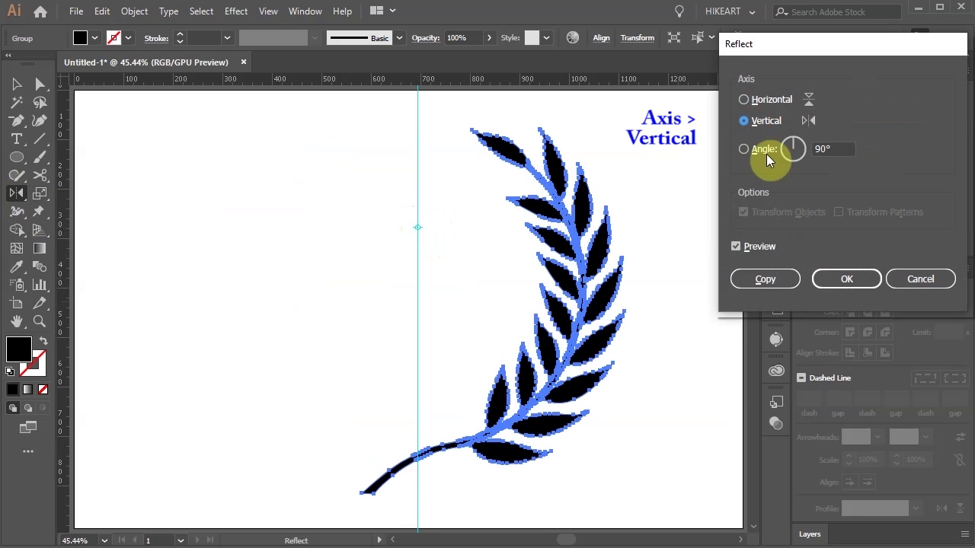
{"action": "left_click", "coordinate": [741, 279]}
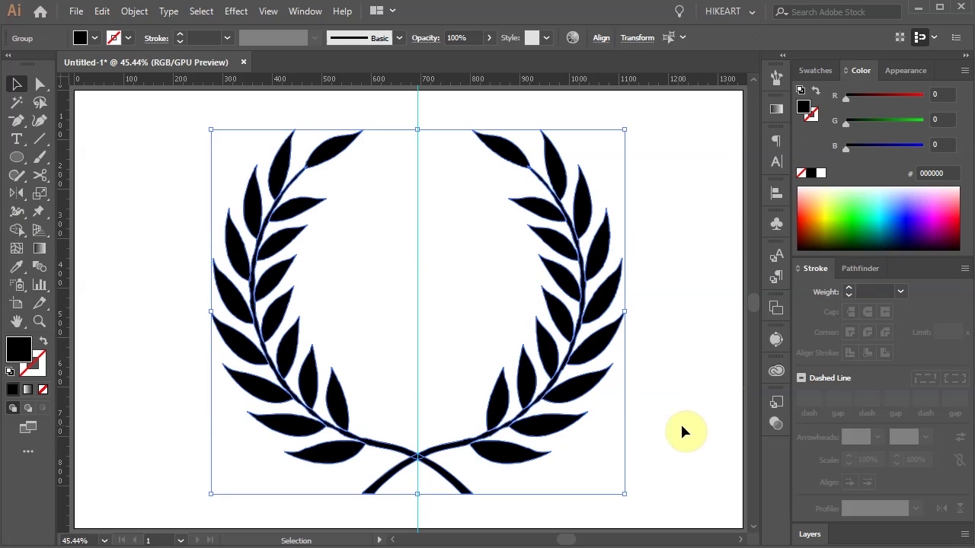
{"action": "key", "text": "a"}
{"action": "key", "text": "ctrl+a"}
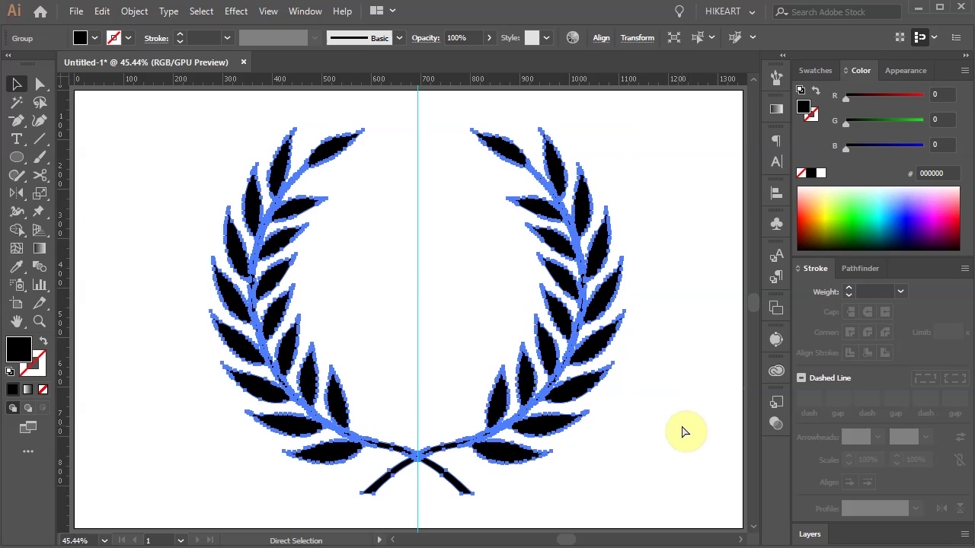
Step: Group both branches into one wreath and hide the guides
{"action": "key", "text": "ctrl+g"}
{"action": "key", "text": "ctrl+semicolon"}
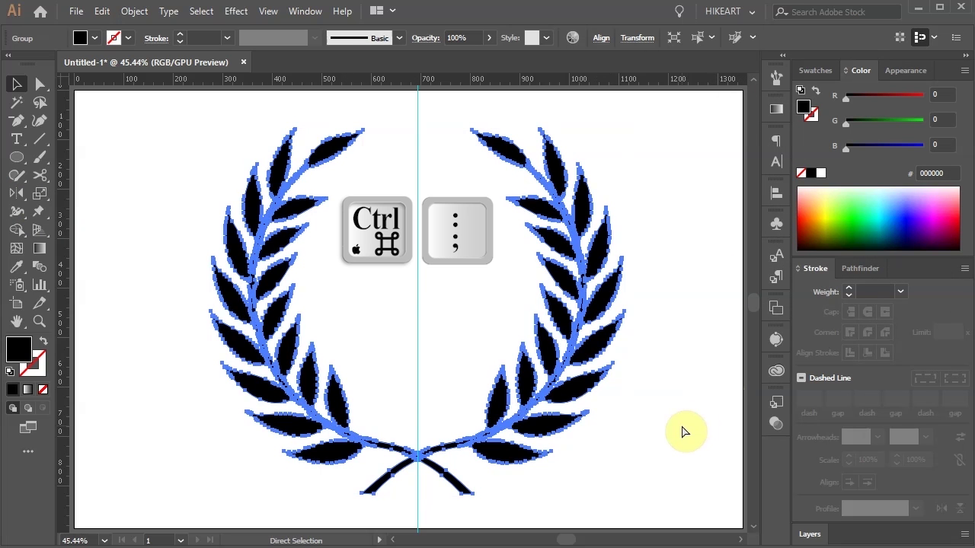
{"action": "key", "text": "v"}
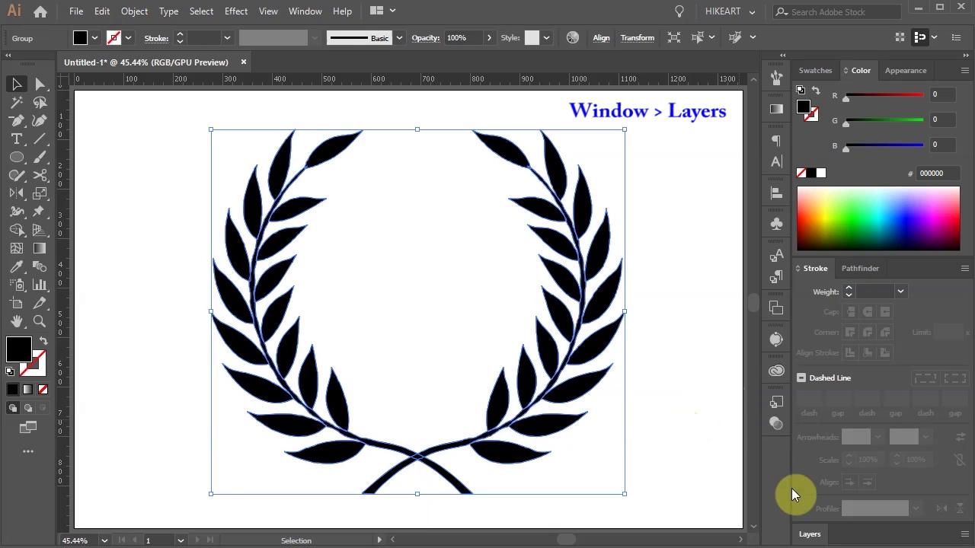
Step: Add Layer 2 beneath Layer 1 and draw a black rectangle covering the artboard
{"action": "left_click", "coordinate": [807, 535]}
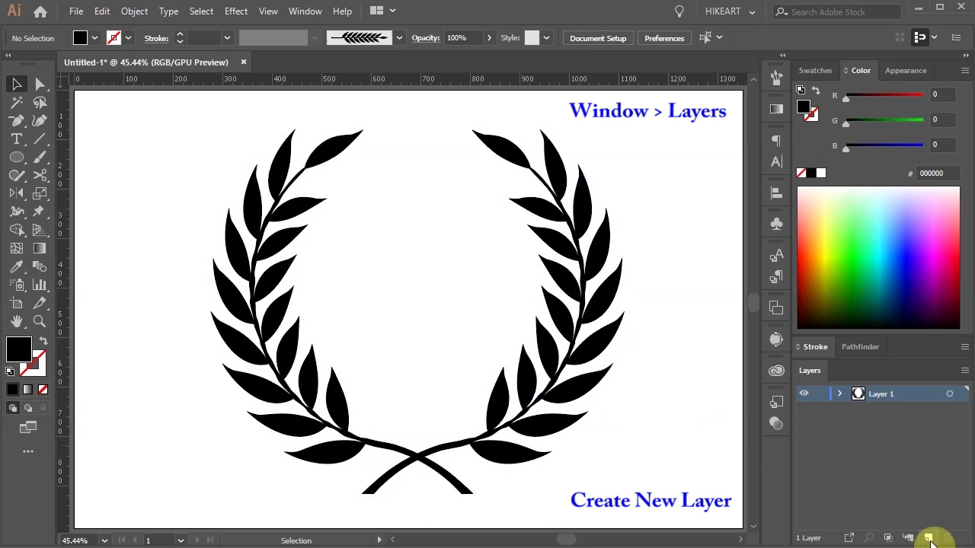
{"action": "left_click", "coordinate": [928, 537]}
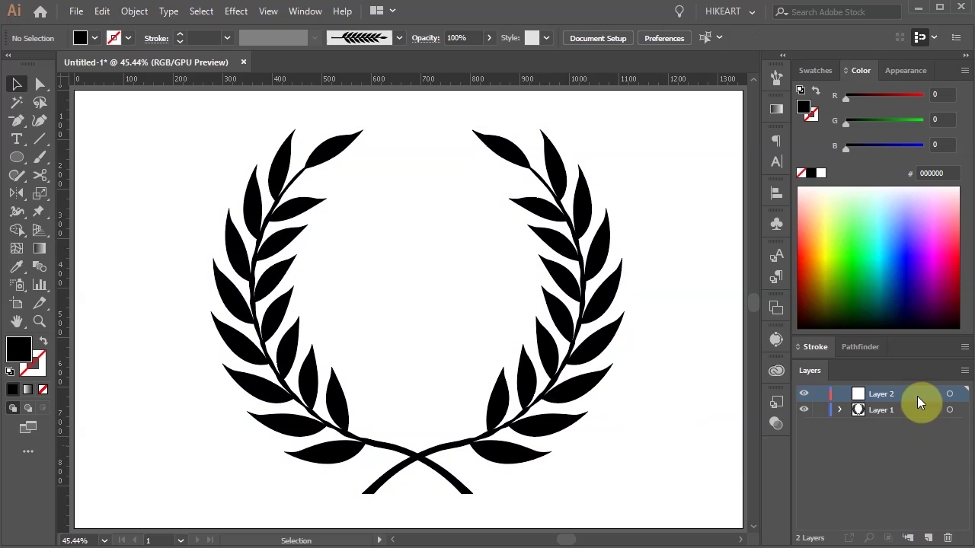
{"action": "left_click_drag", "start_coordinate": [916, 395], "coordinate": [919, 417]}
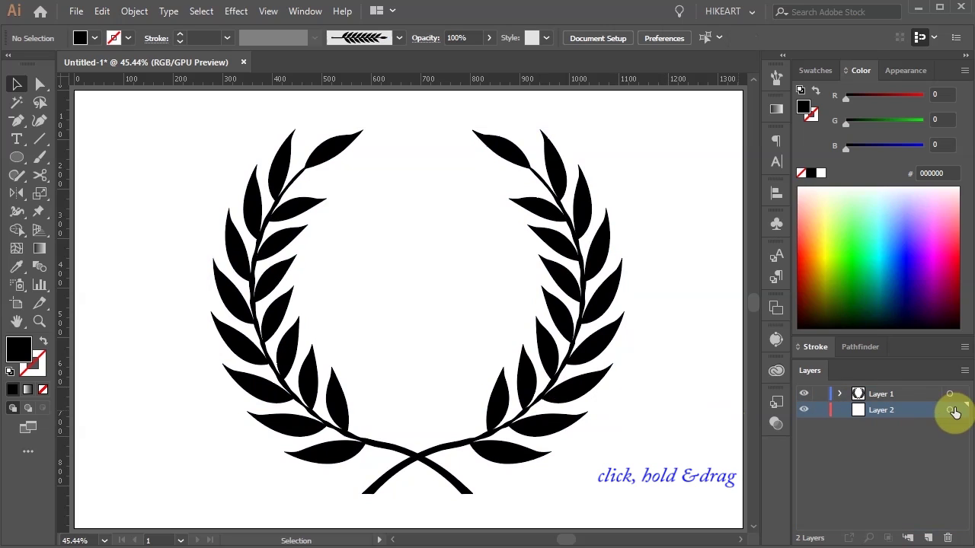
{"action": "left_click", "coordinate": [950, 410]}
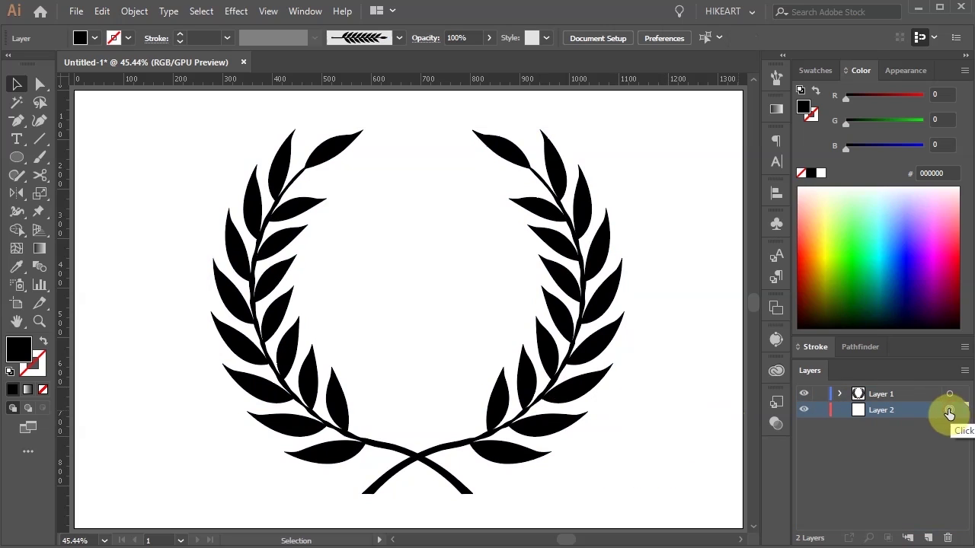
{"action": "key", "text": "m"}
{"action": "left_click_drag", "start_coordinate": [74, 91], "coordinate": [741, 526]}
Step: Lock Layer 2 and fill the wreath on Layer 1 with light orange ffb346
{"action": "left_click", "coordinate": [819, 410]}
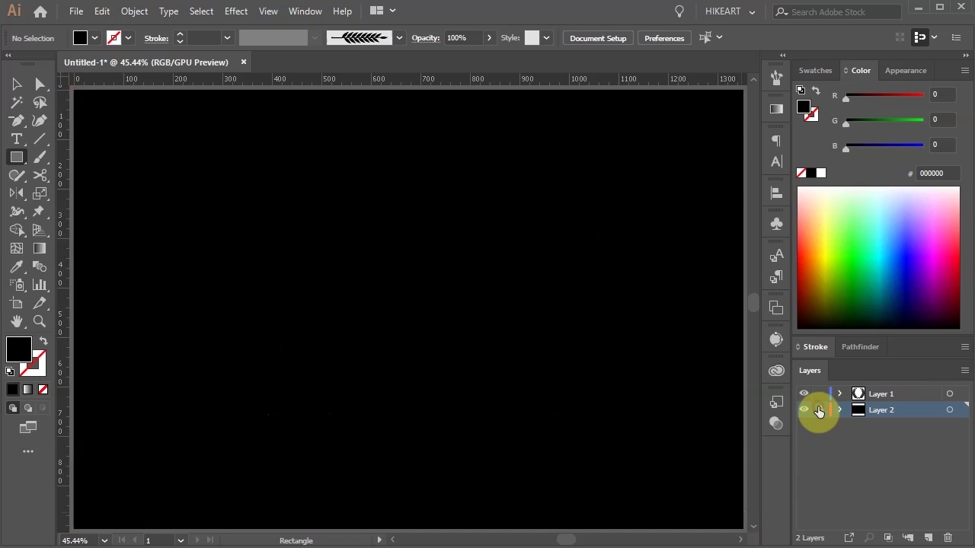
{"action": "left_click", "coordinate": [949, 394]}
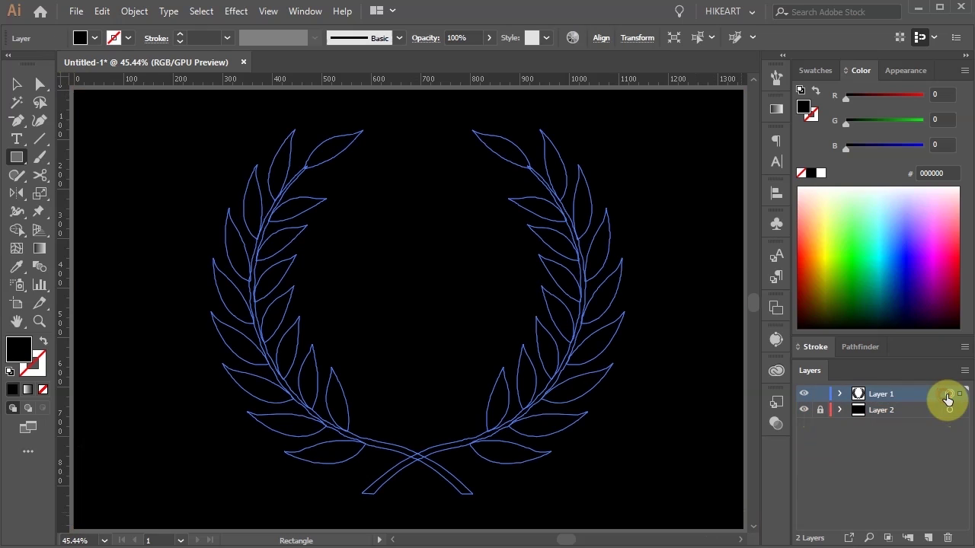
{"action": "left_click", "coordinate": [816, 260]}
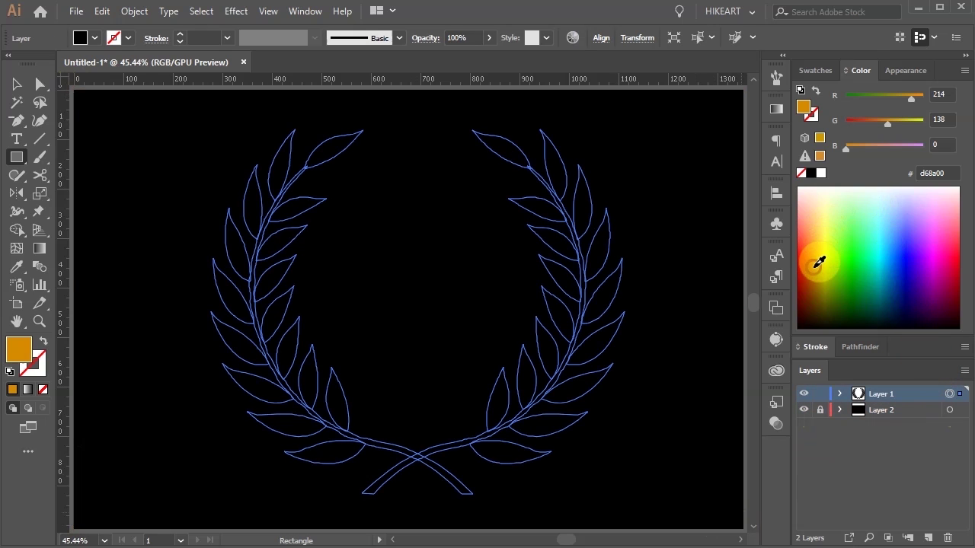
{"action": "left_click", "coordinate": [816, 232]}
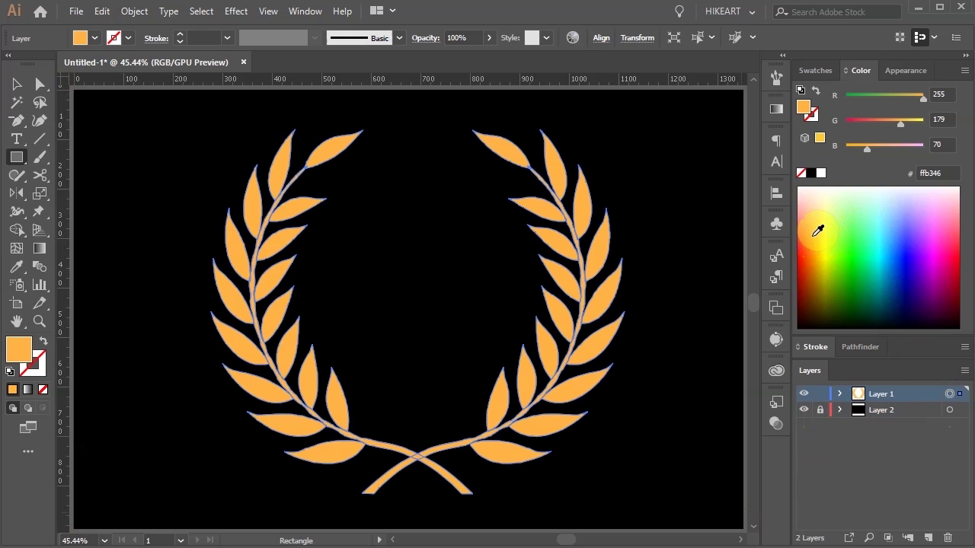
Step: Show the Swatches panel, shrink its area, and open the Swatch Libraries menu
{"action": "left_click", "coordinate": [813, 70]}
{"action": "left_click_drag", "start_coordinate": [855, 336], "coordinate": [854, 209]}
{"action": "left_click", "coordinate": [804, 201]}
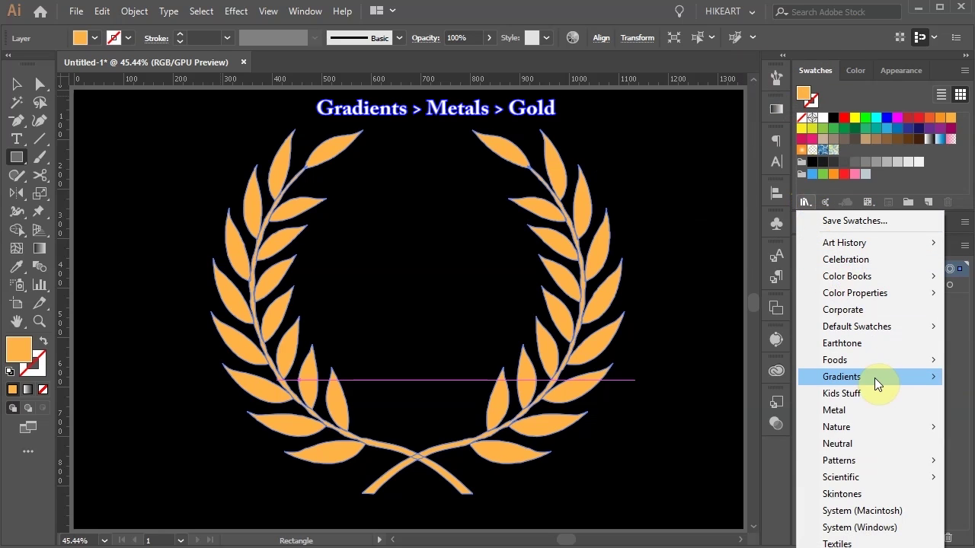
Step: Fill the wreath with the first gold swatch from the Gradients > Metals library
{"action": "mouse_move", "coordinate": [874, 378]}
{"action": "left_click", "coordinate": [961, 511]}
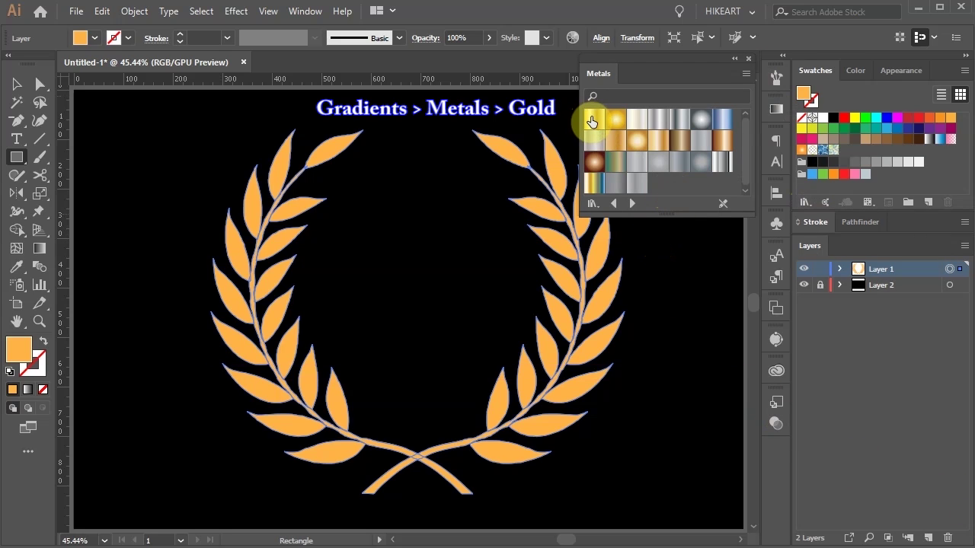
{"action": "left_click", "coordinate": [593, 120]}
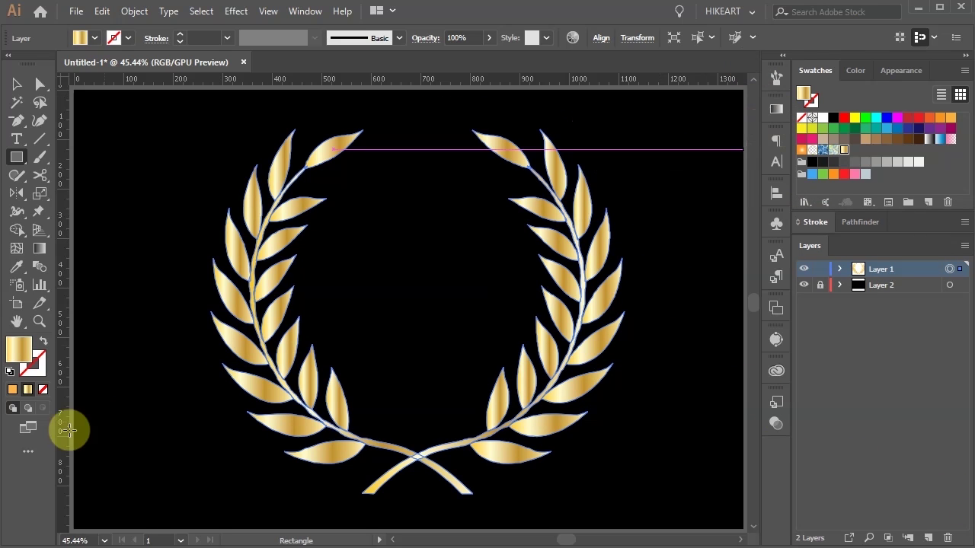
{"action": "left_click", "coordinate": [40, 372]}
{"action": "left_click", "coordinate": [23, 357]}
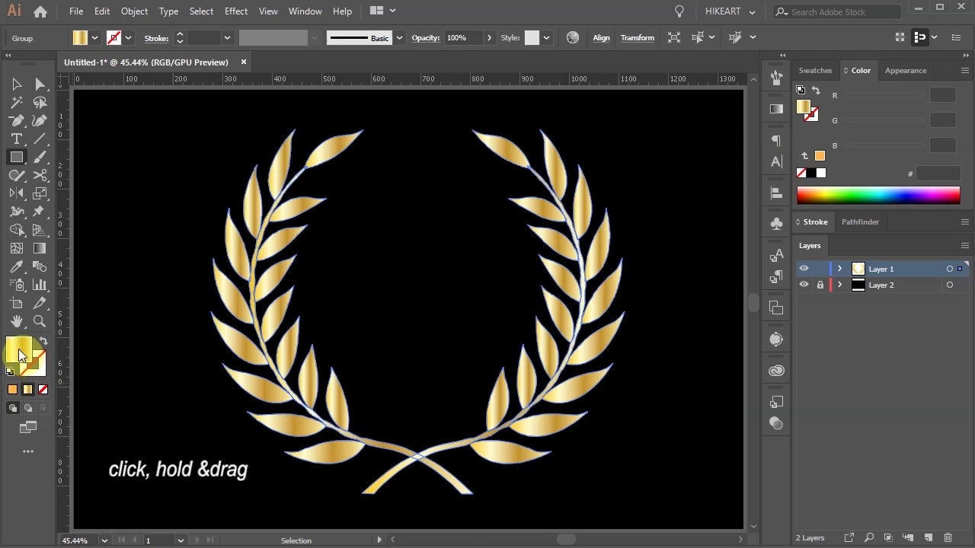
Step: Give the wreath outlines the gold gradient stroke at 2 pt weight, then deselect
{"action": "left_click_drag", "start_coordinate": [19, 352], "coordinate": [18, 350]}
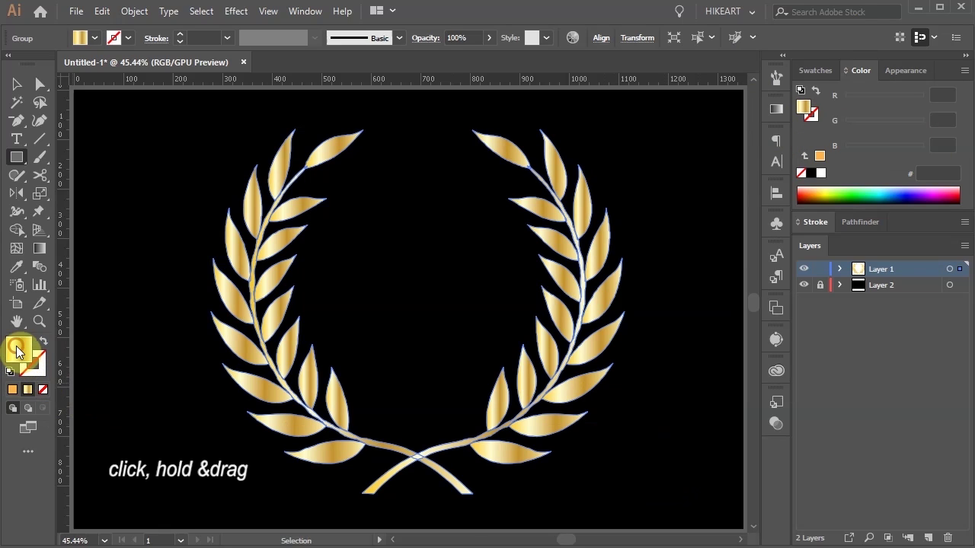
{"action": "left_click_drag", "start_coordinate": [19, 350], "coordinate": [42, 370]}
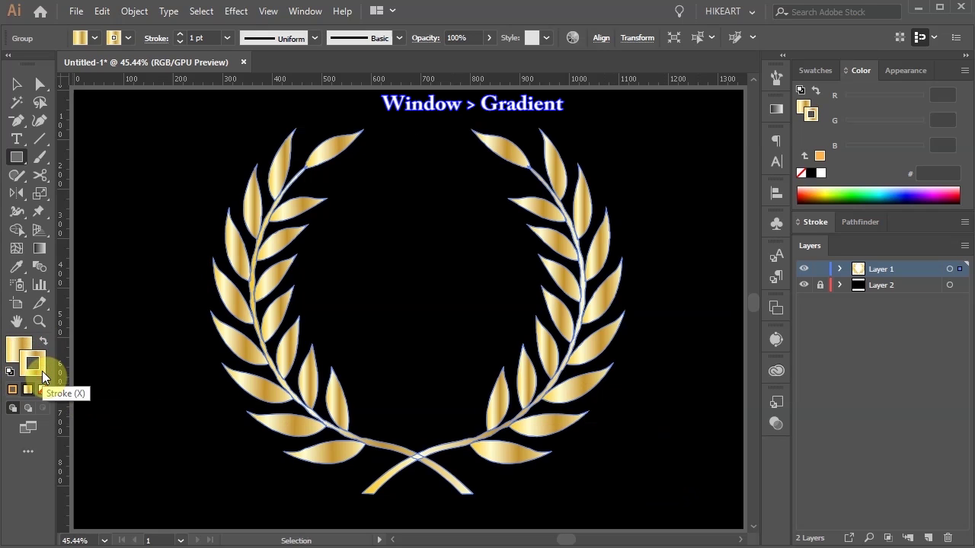
{"action": "left_click", "coordinate": [776, 109]}
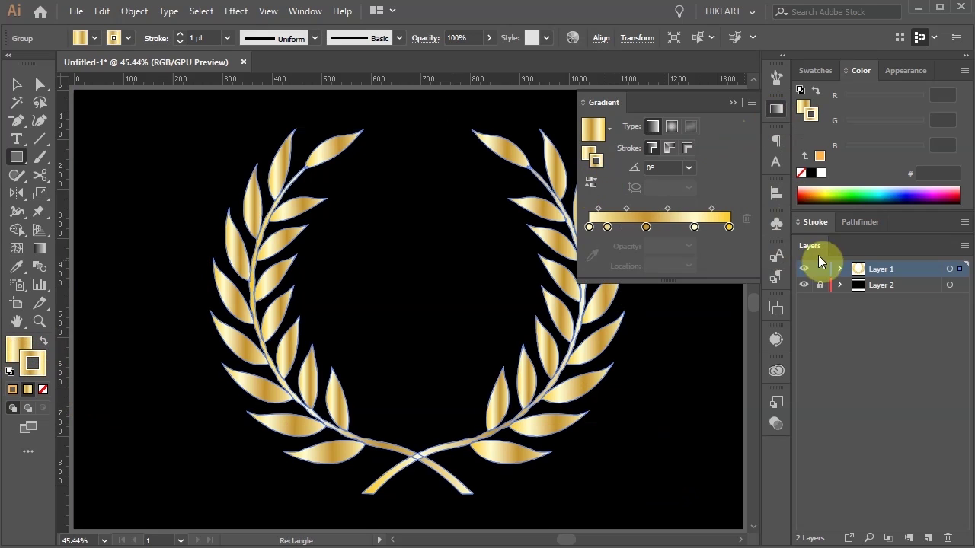
{"action": "left_click", "coordinate": [815, 222]}
{"action": "left_click", "coordinate": [848, 290]}
{"action": "left_click", "coordinate": [848, 290]}
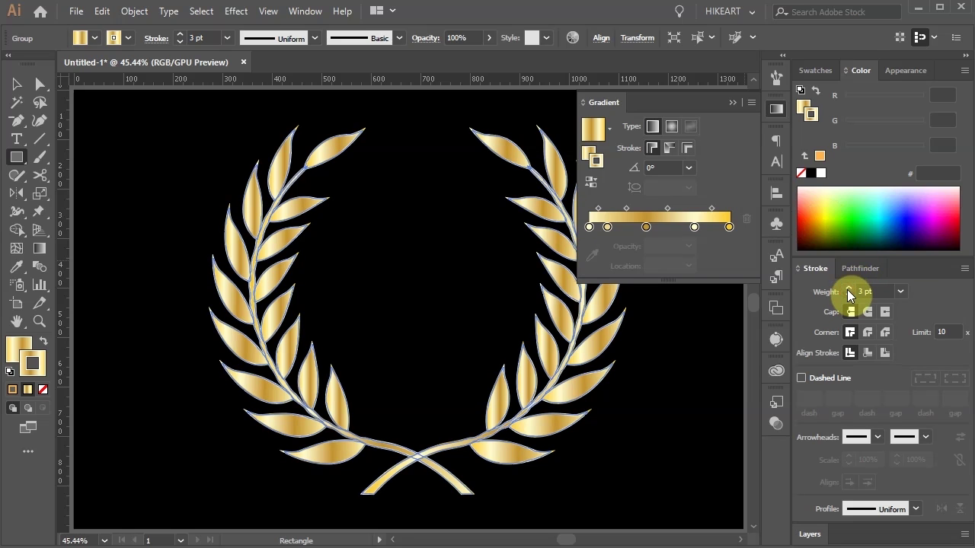
{"action": "left_click", "coordinate": [848, 296]}
{"action": "left_click", "coordinate": [723, 337]}
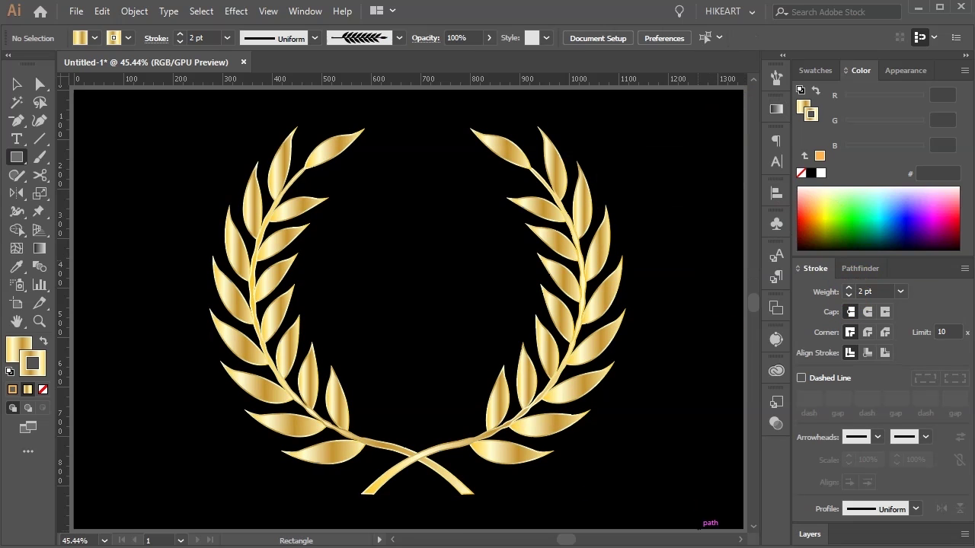